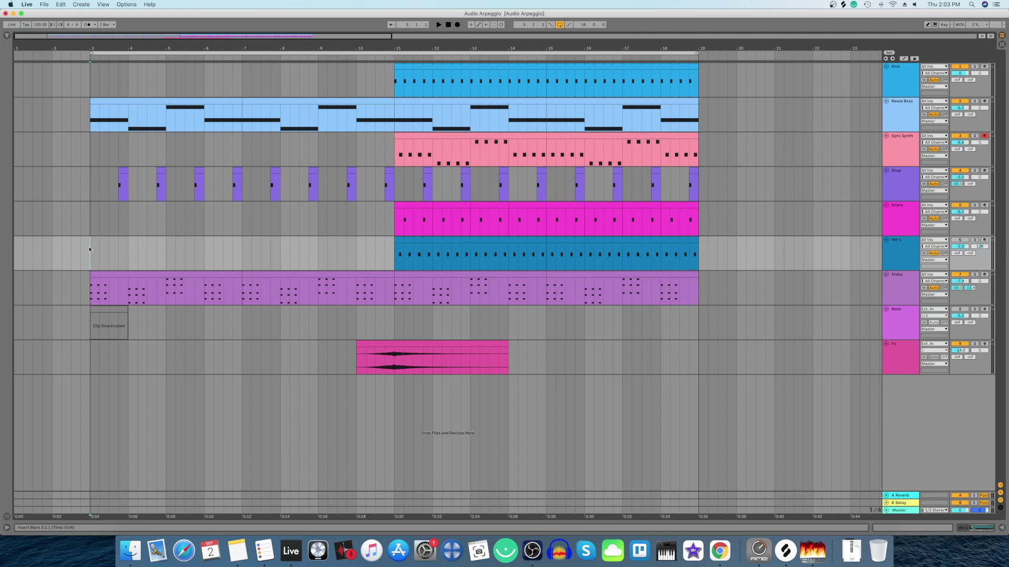
Play the arrangement from bar 3 to bar 19
key("space")
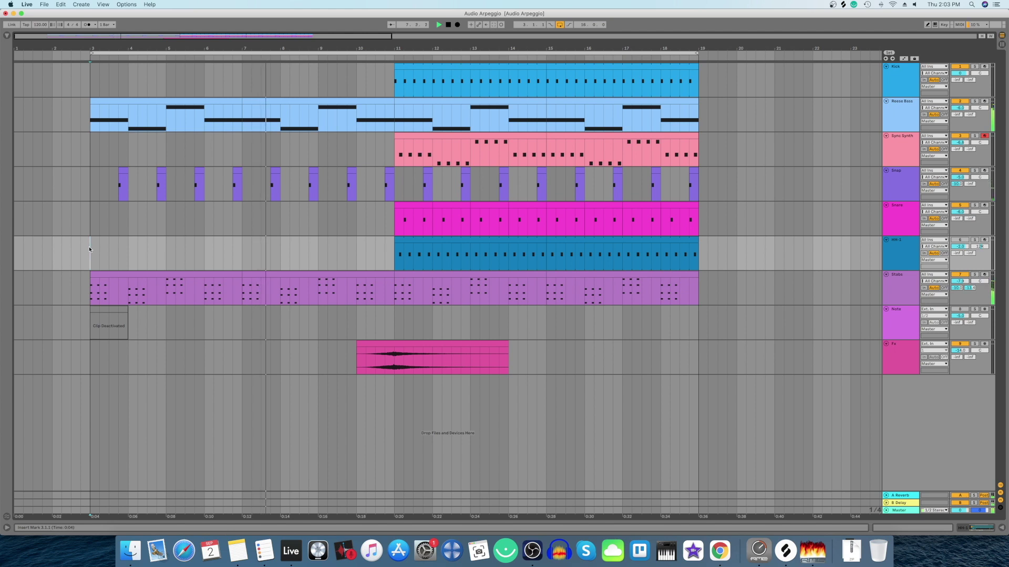
key("XF86AudioMute")
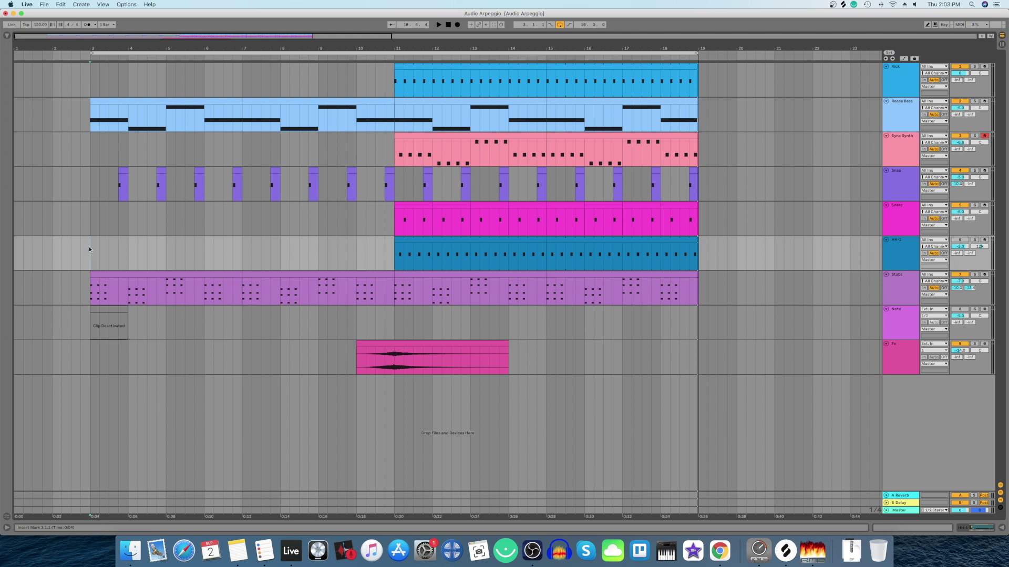
left_click_drag(89, 247, 394, 257)
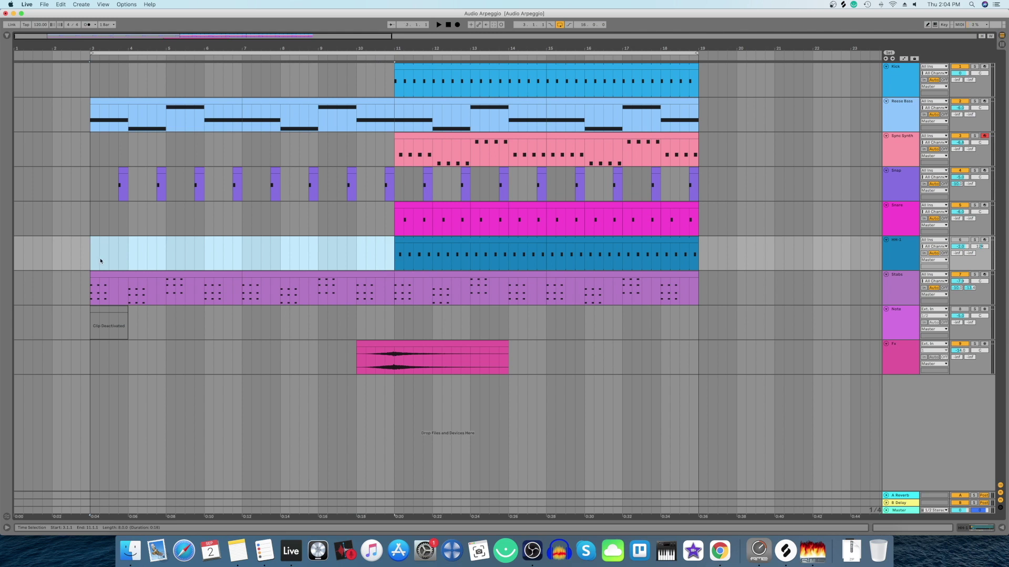
left_click(91, 257)
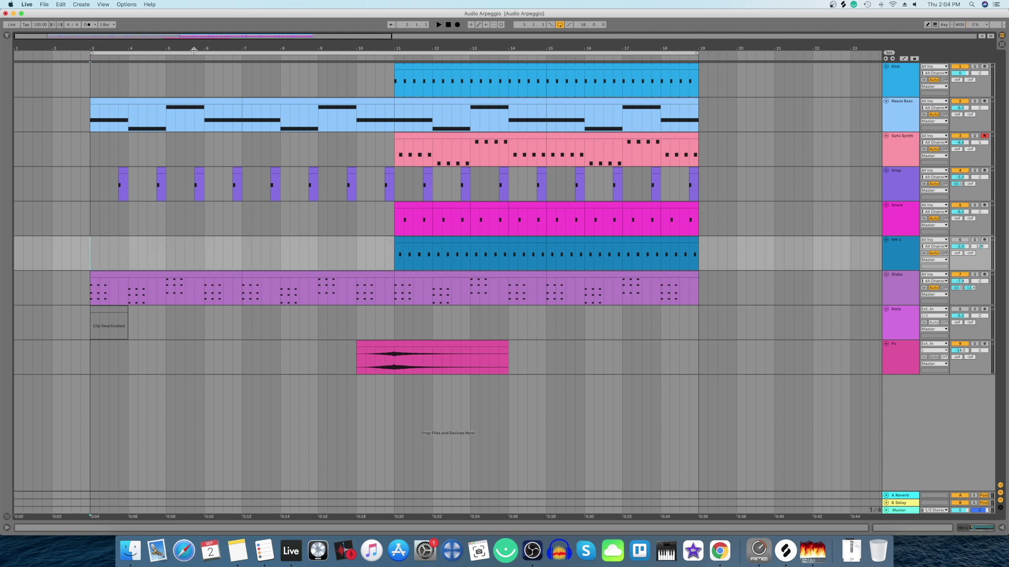
left_click_drag(195, 49, 206, 54)
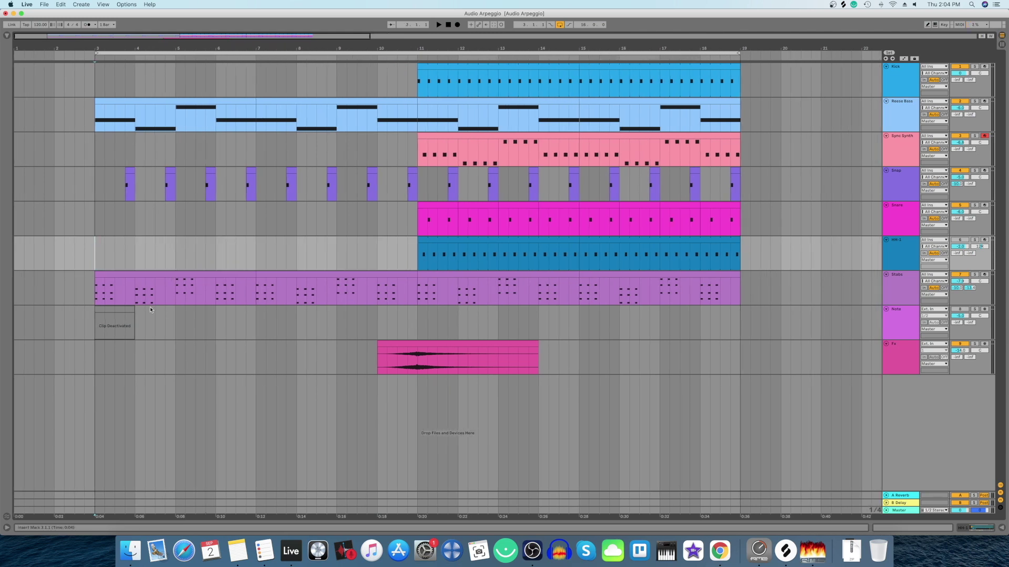
Activate the deactivated clip at bar 3 on the Note track, solo the track and play it
left_click(112, 311)
key("0")
key("s")
key("space")
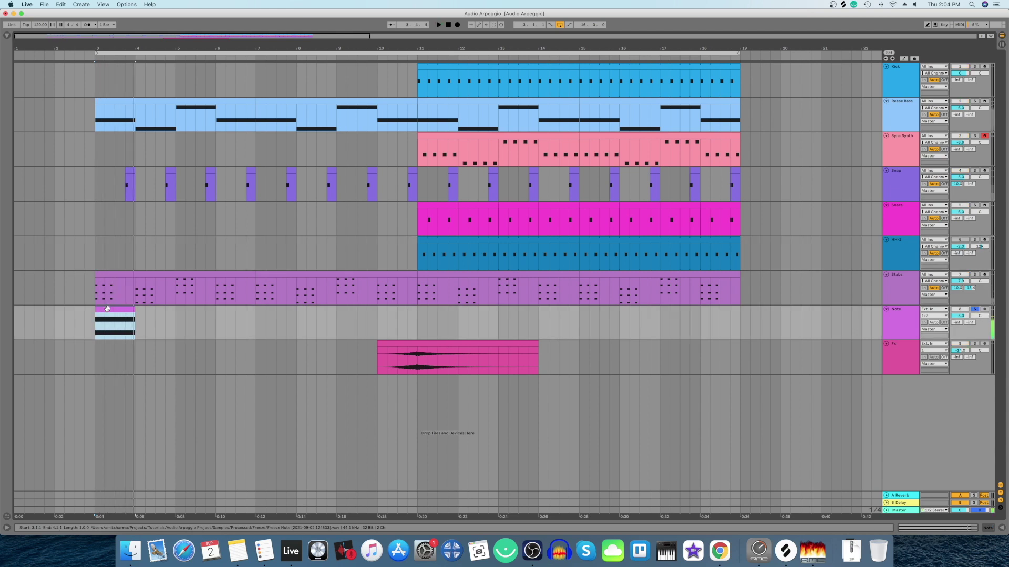
Examine the Note clip's waveform and audition the sustained sound, and close the clip's detail view
double_click(107, 309)
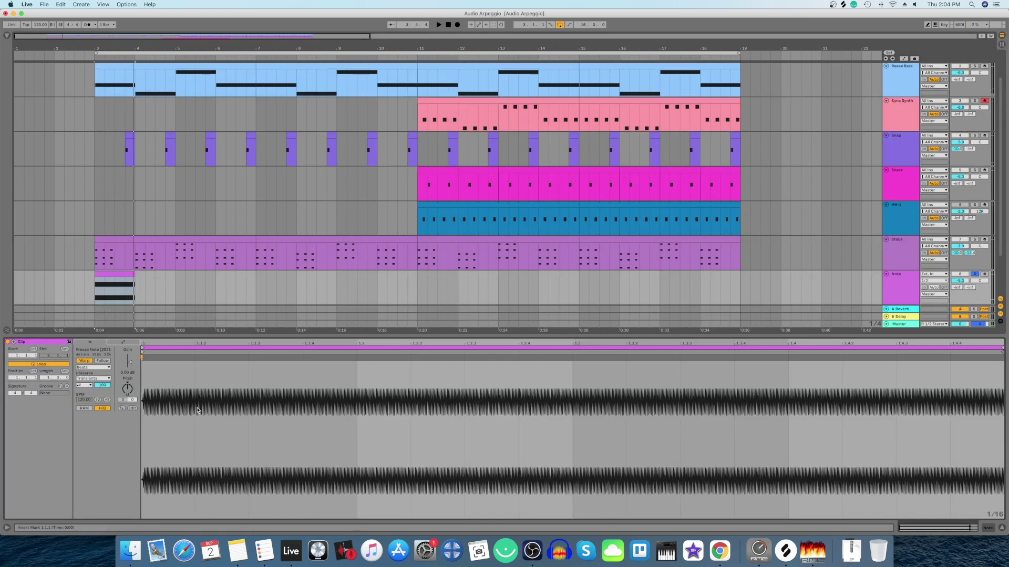
key("space")
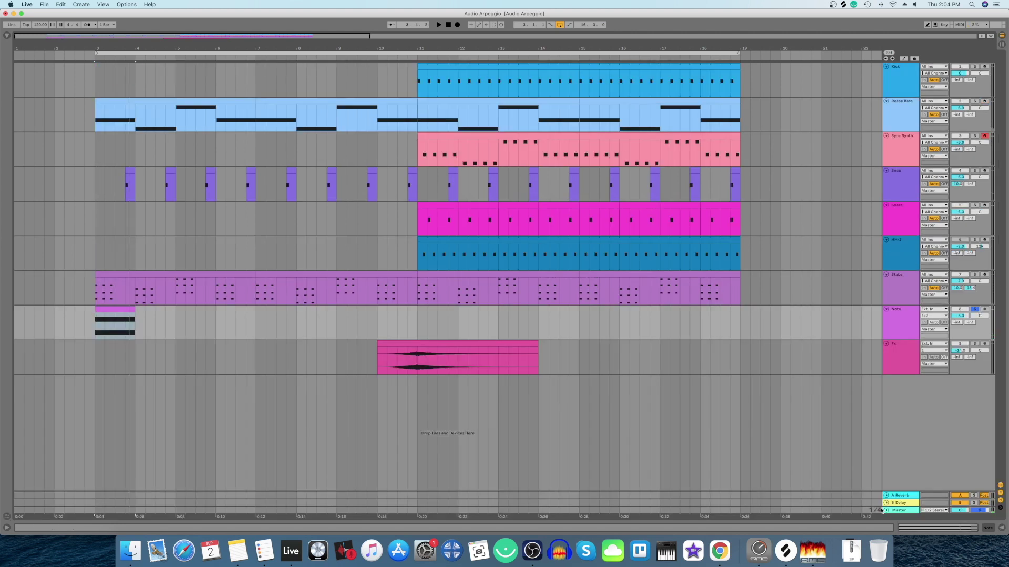
left_click(1001, 528)
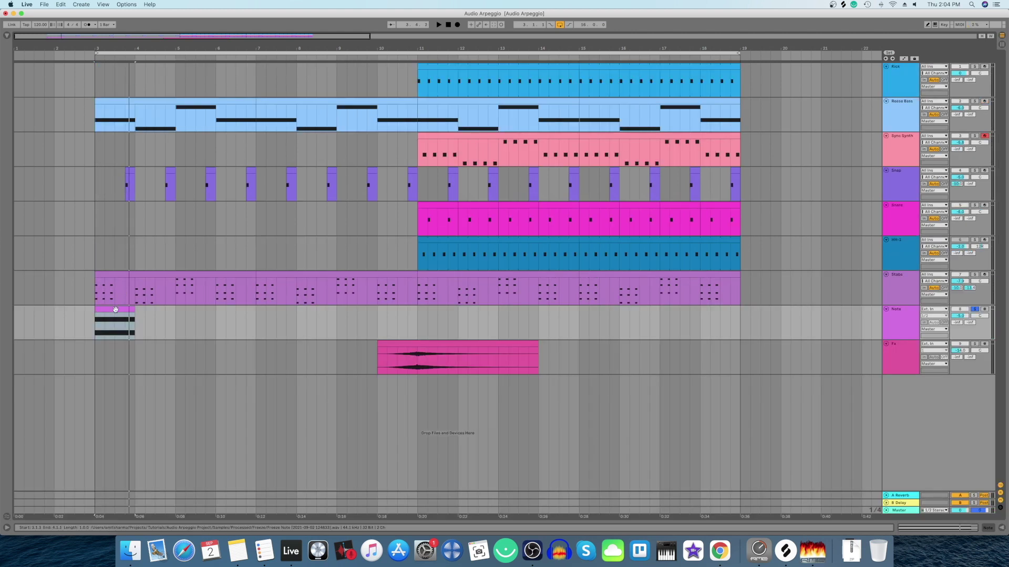
left_click_drag(206, 322, 605, 324)
left_click_drag(296, 319, 728, 327)
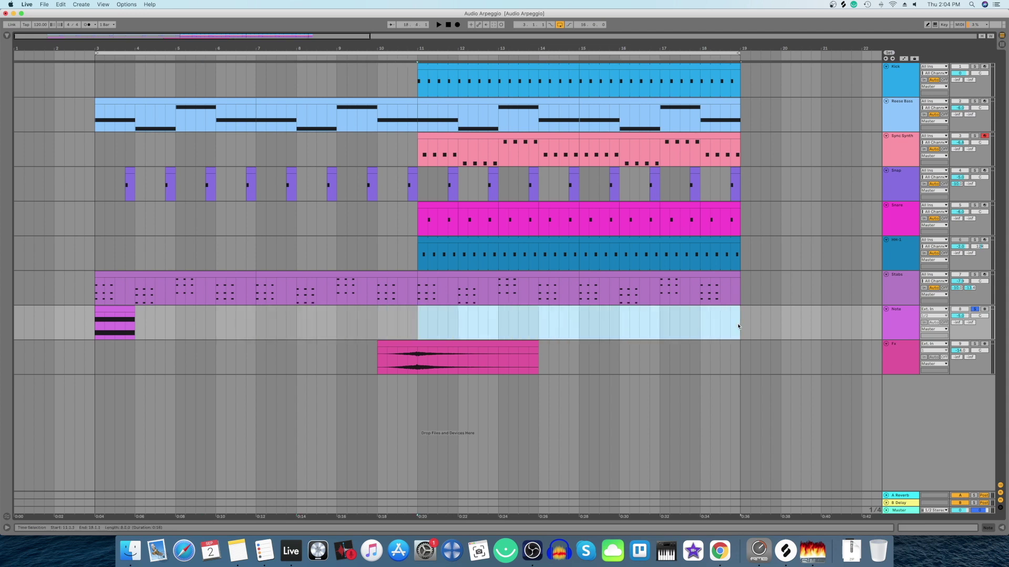
left_click(110, 310)
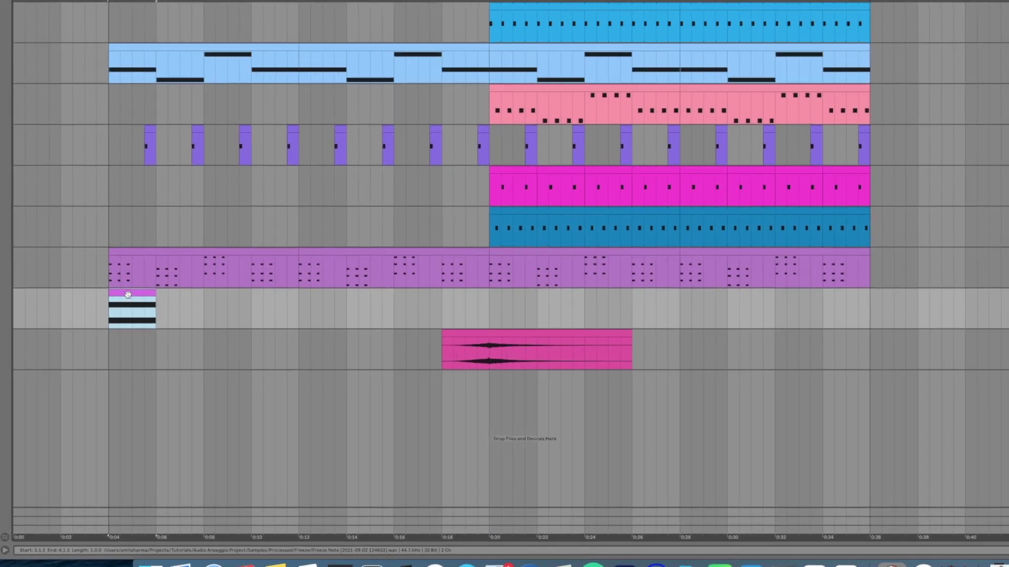
Set the Note clip's Beats warp mode to preserve 1/4 and turn its transient looping off
double_click(128, 295)
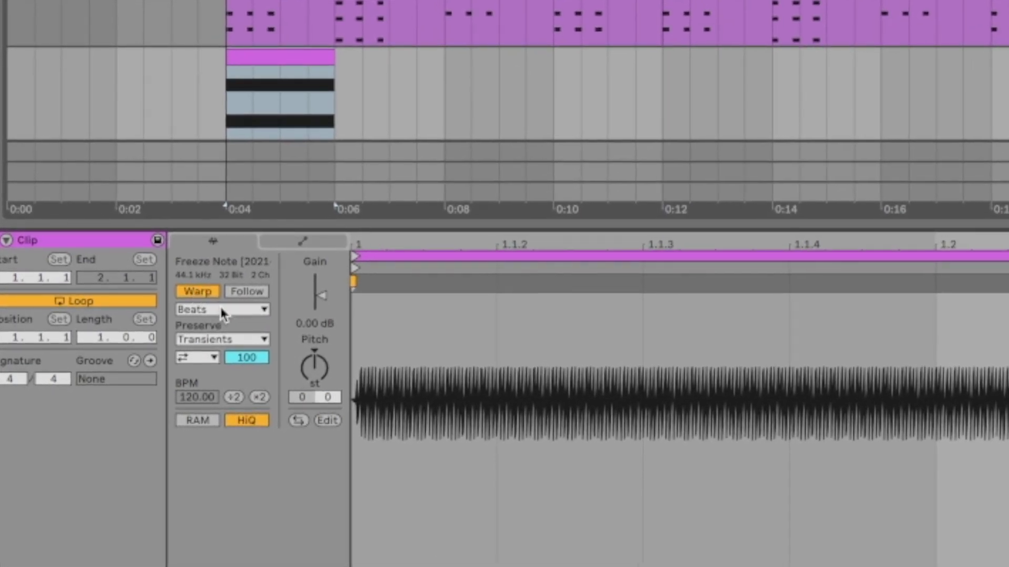
left_click(244, 344)
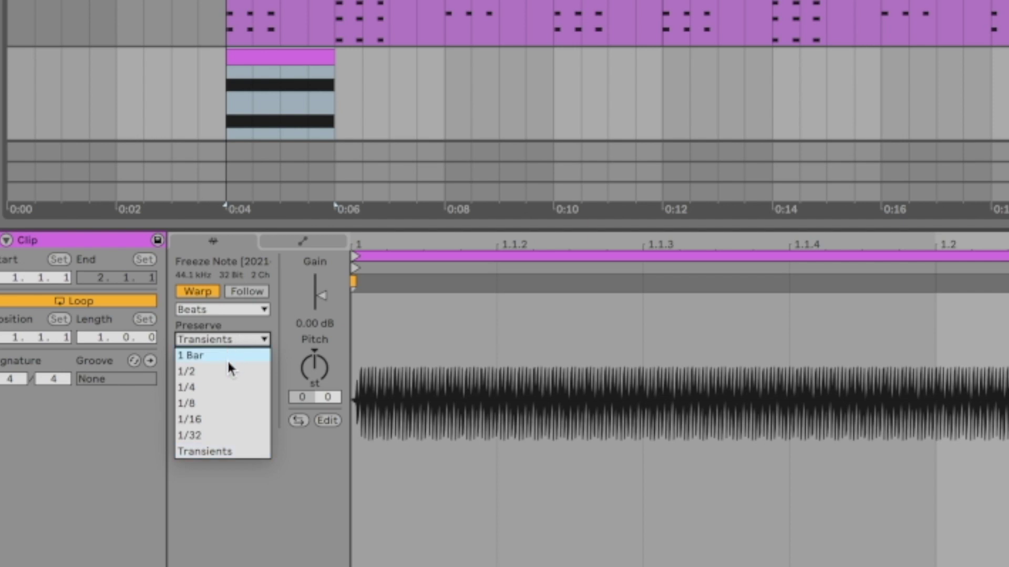
left_click(201, 392)
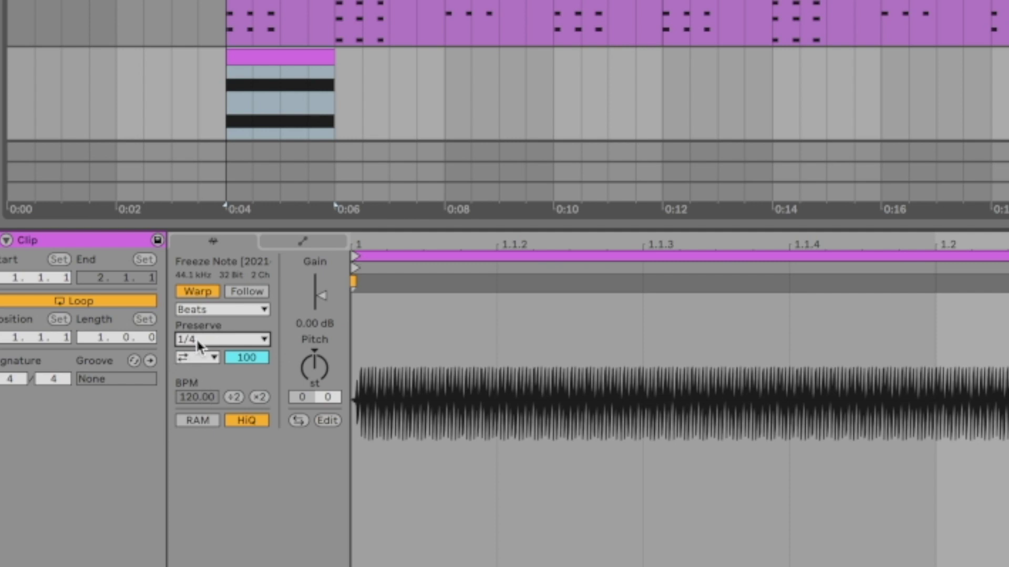
left_click(196, 358)
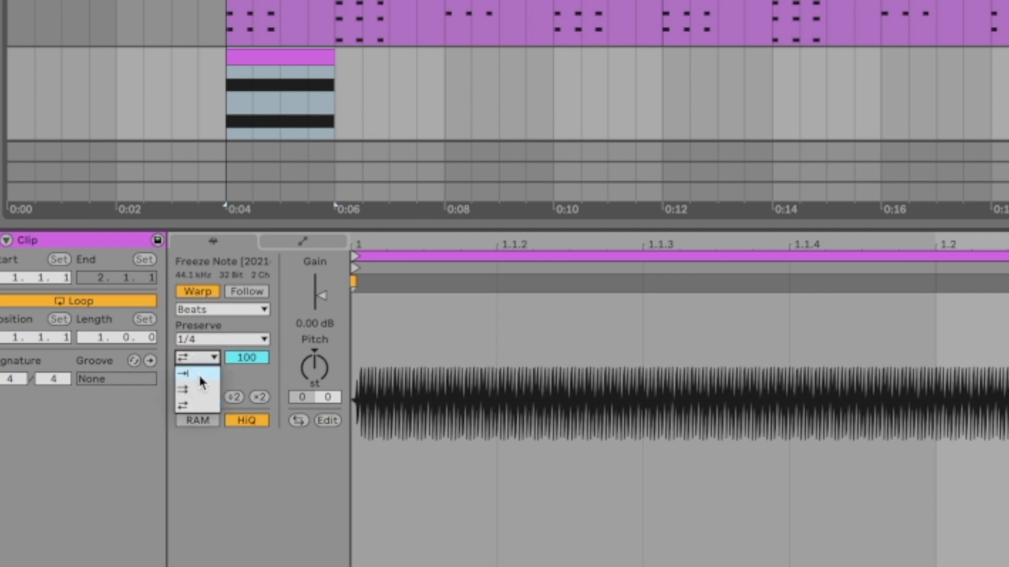
left_click(192, 375)
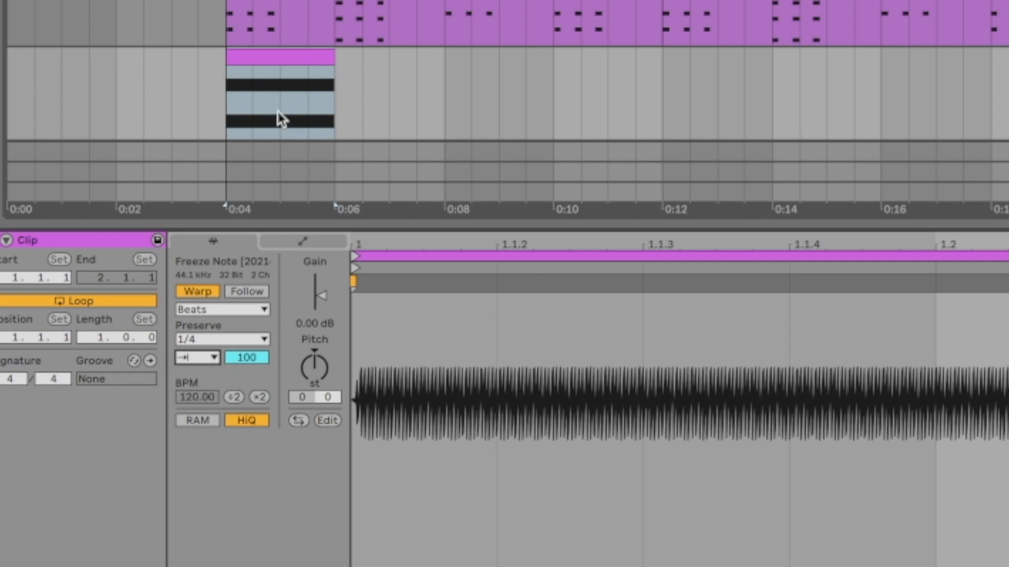
Loop the arrangement over the Note clip and lower its transient envelope to 71 during playback
left_click(290, 58)
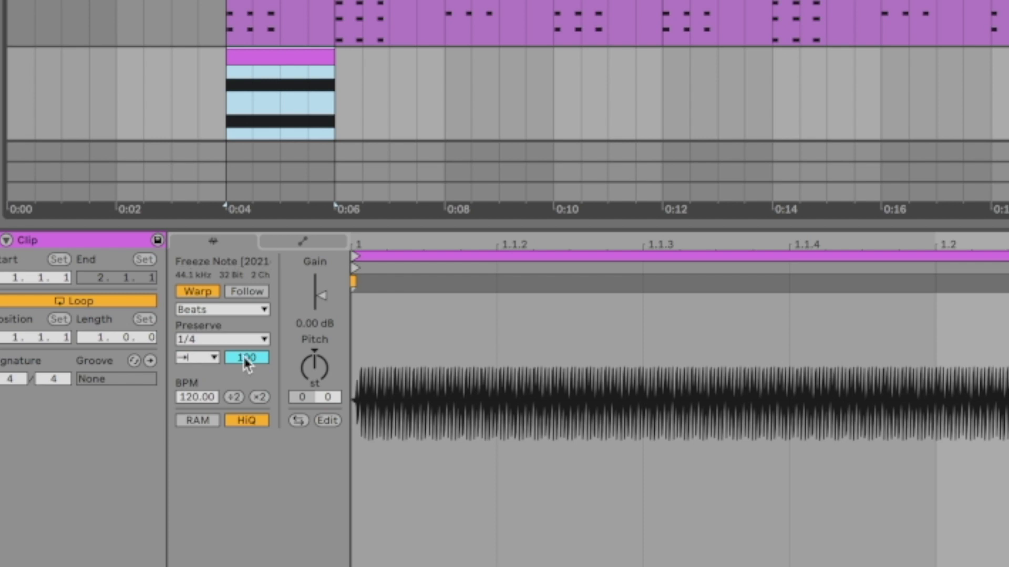
key("space")
left_click_drag(244, 358, 244, 322)
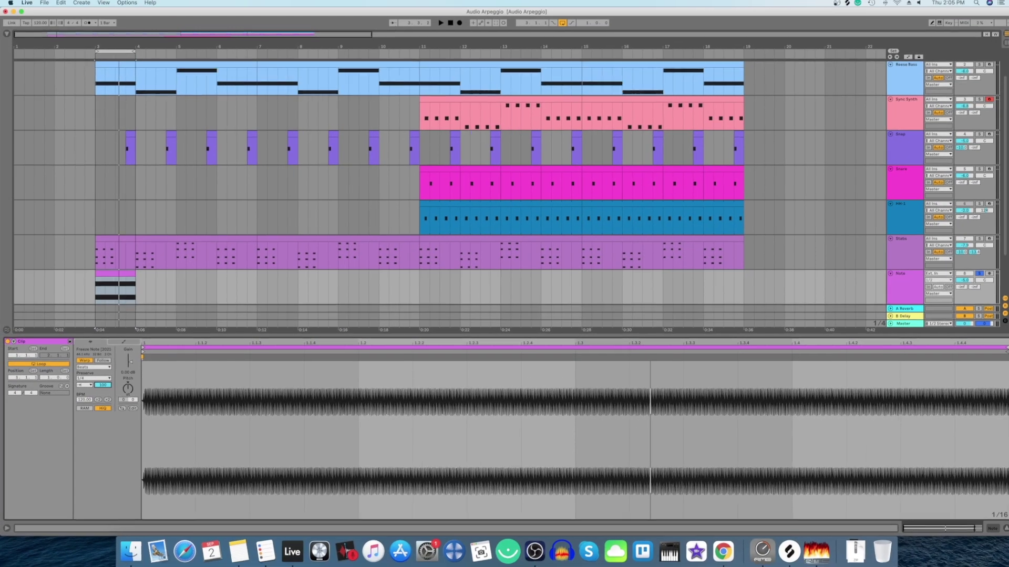
key("space")
left_click_drag(102, 385, 103, 411)
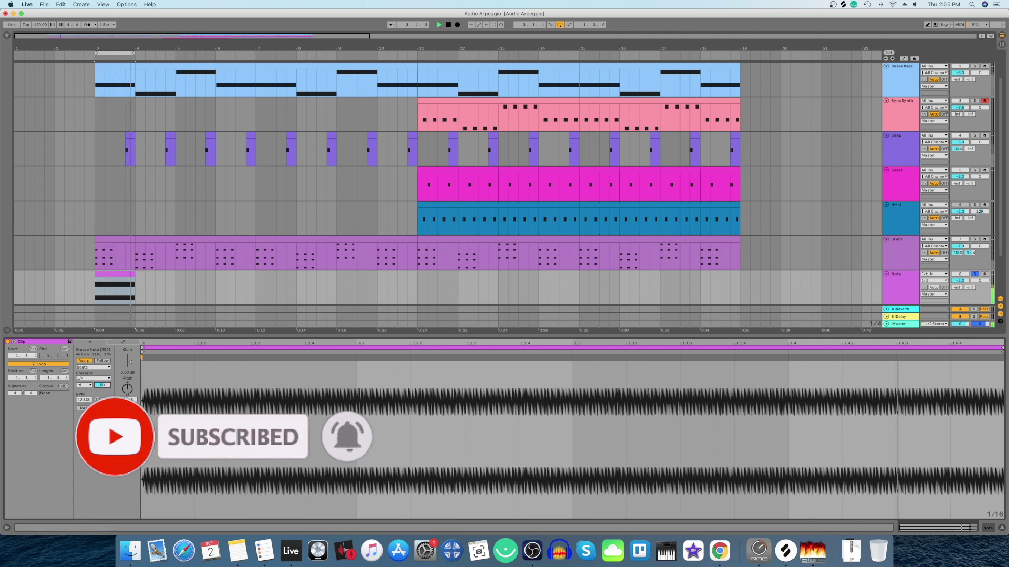
key("space")
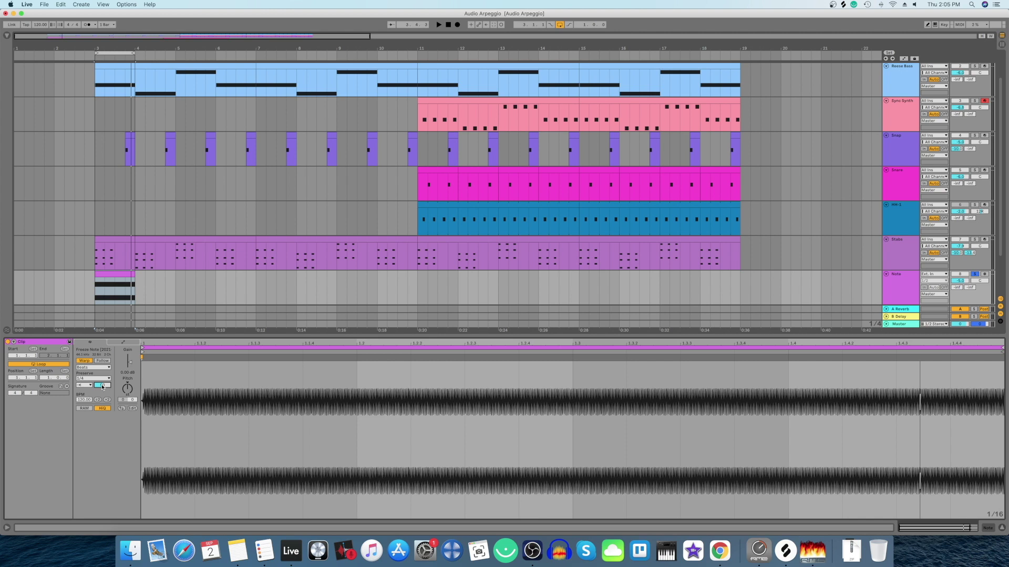
Set the Note clip's Preserve value to 1/8 and its transient envelope to 60 while auditioning
left_click(87, 380)
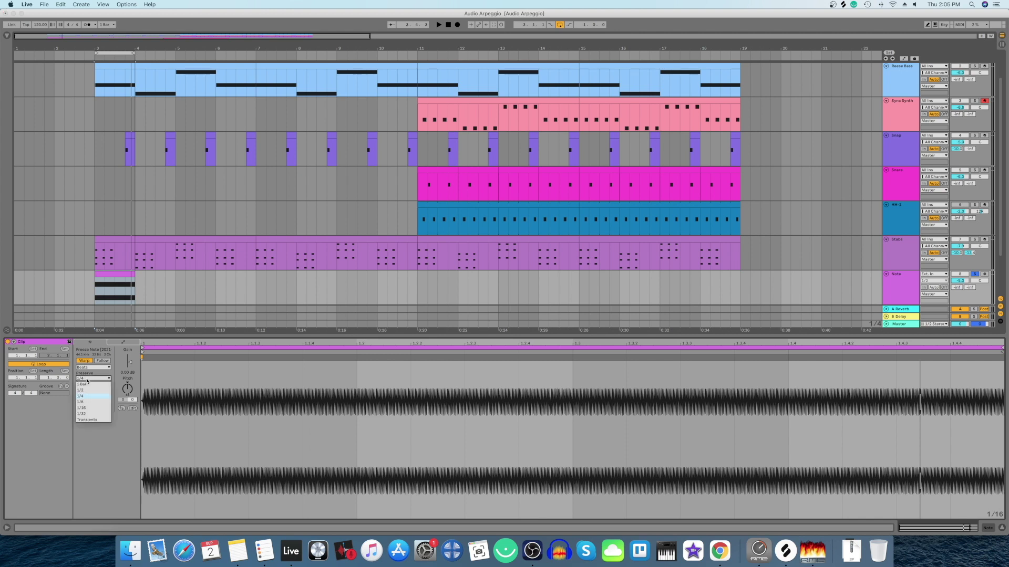
left_click(85, 402)
key("space")
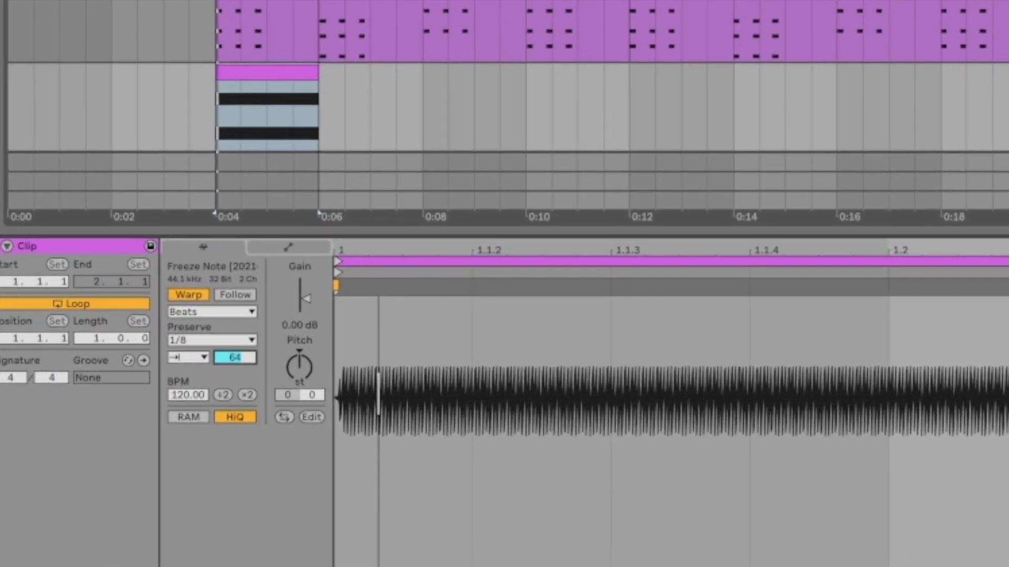
mouse_move(235, 358)
left_mouse_down()
mouse_move(246, 339)
mouse_move(246, 371)
mouse_move(246, 354)
left_mouse_up()
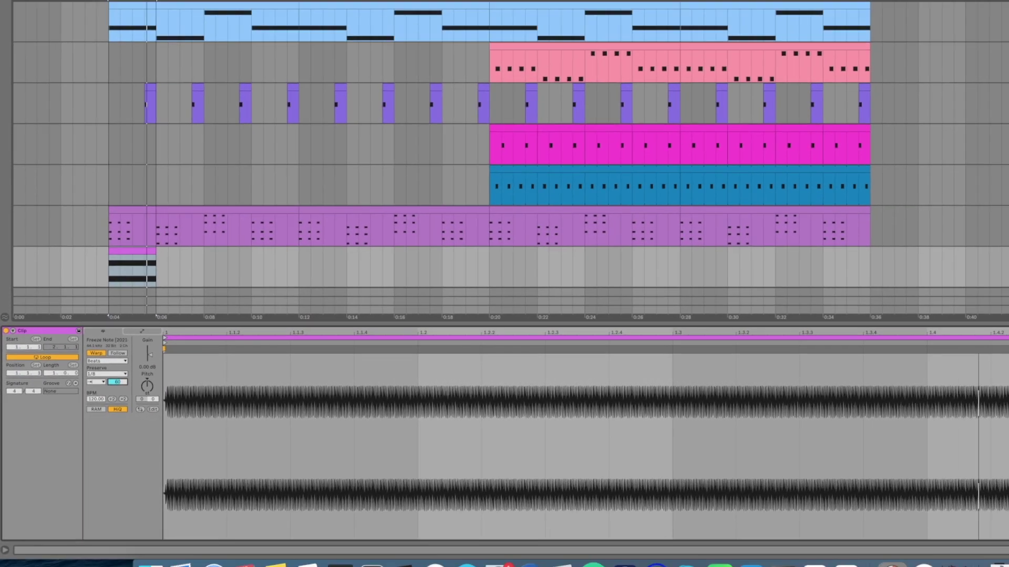
Set the Note clip's Preserve value to 1/16 and shorten its transient envelope to 41
left_click(97, 374)
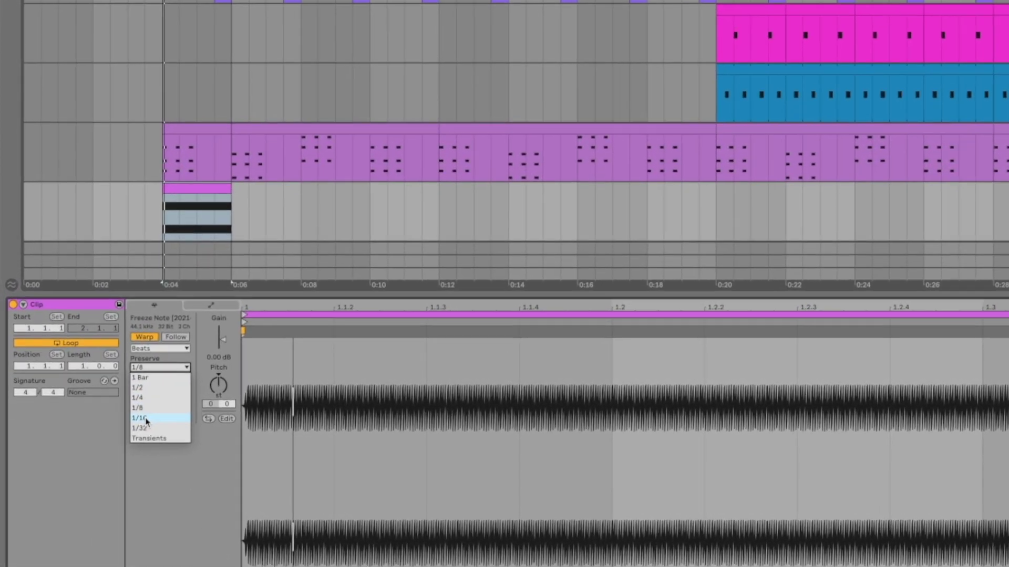
left_click(97, 410)
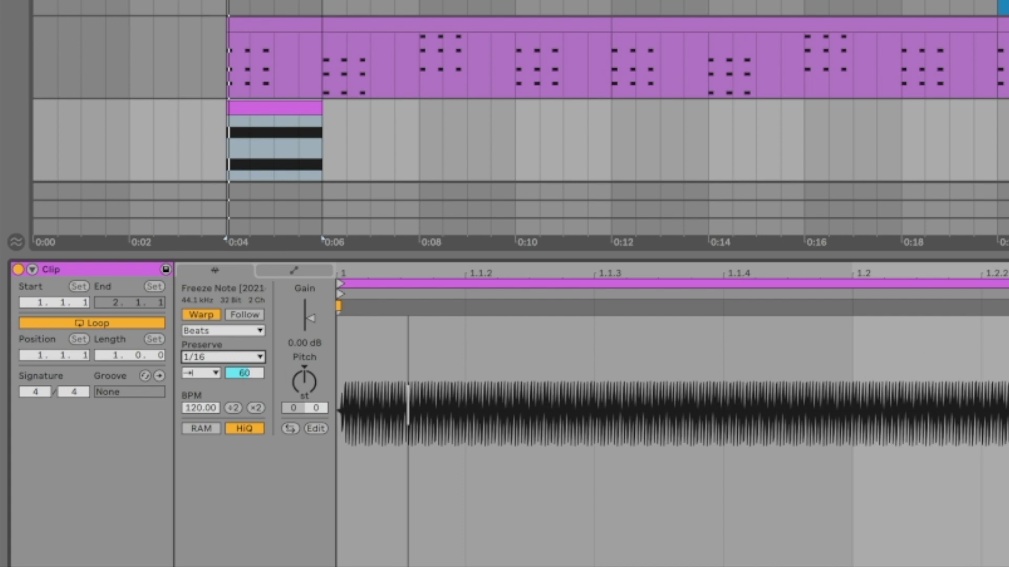
left_click(260, 108)
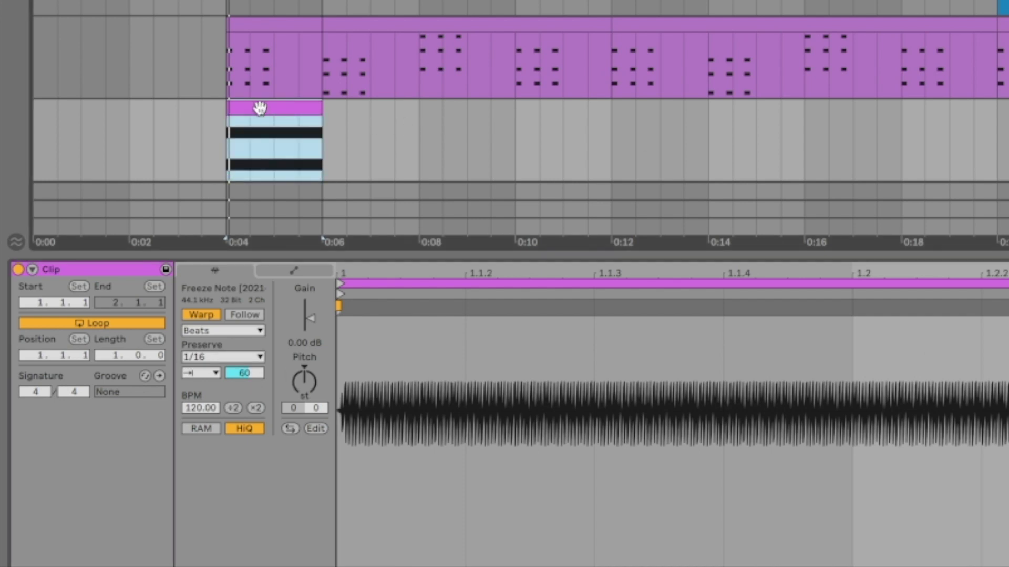
double_click(265, 104)
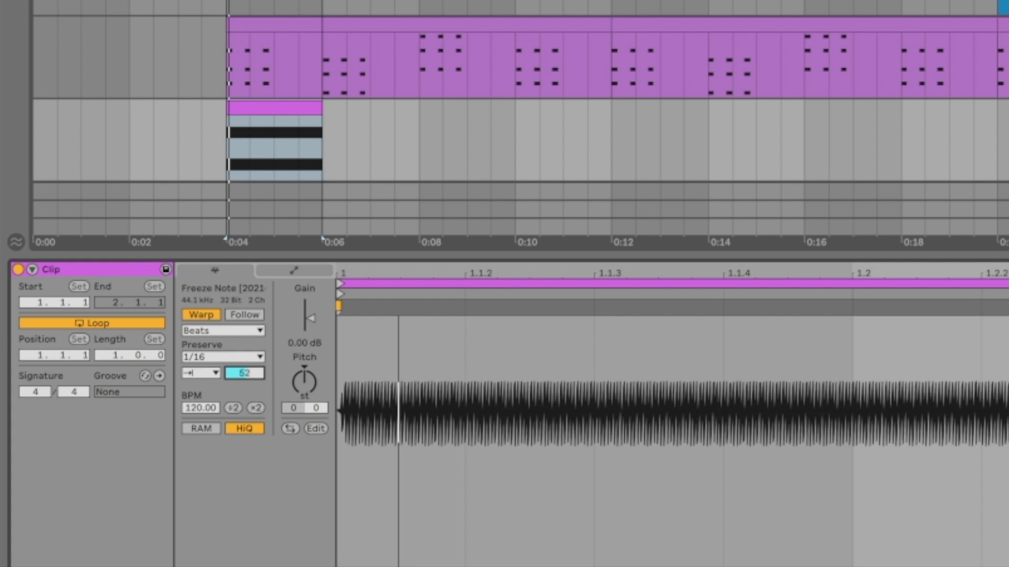
left_click_drag(245, 373, 244, 379)
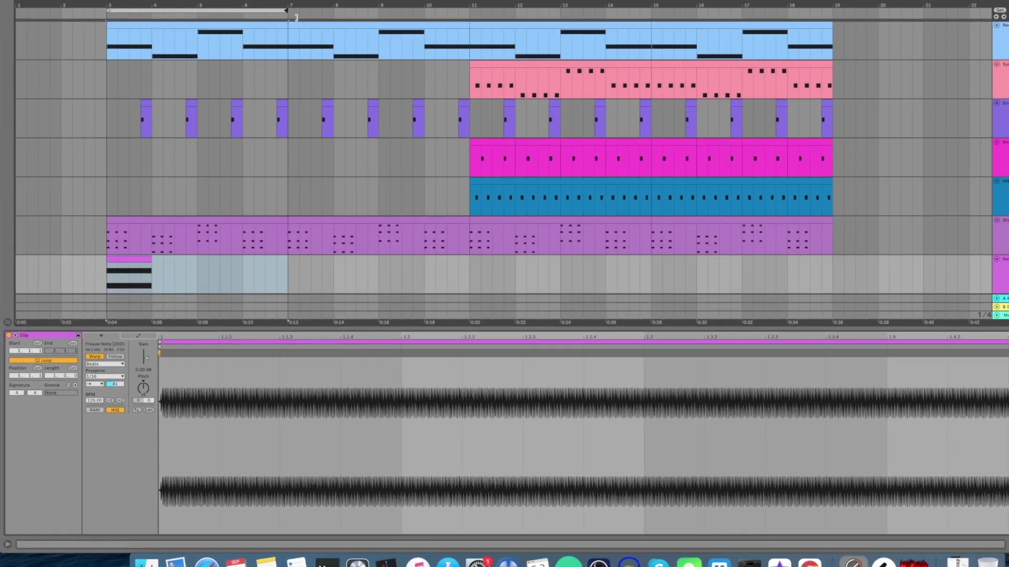
Show the Note clip's envelopes and choose the clip's Transposition envelope for editing
left_click(143, 260)
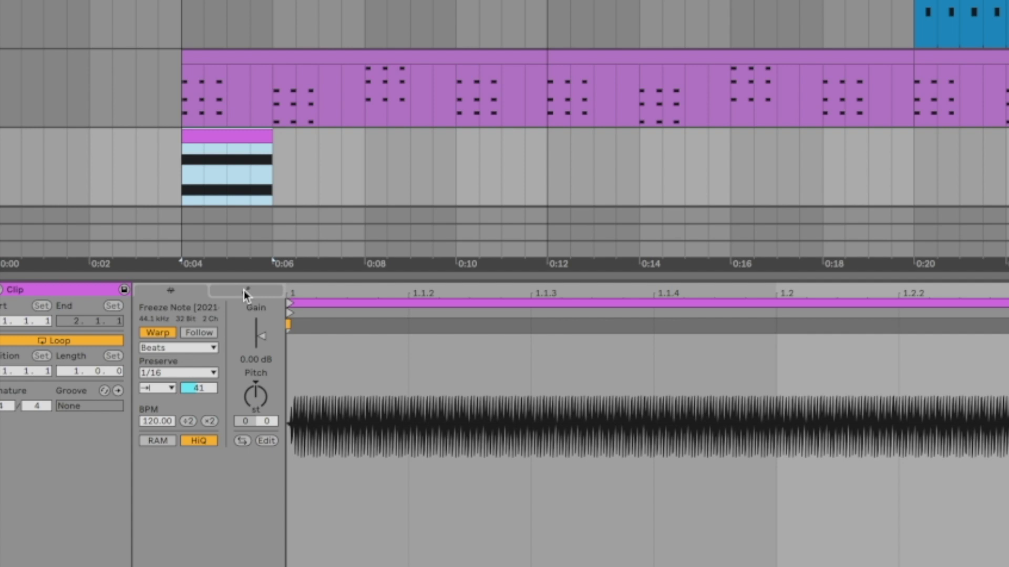
left_click(243, 290)
left_click(188, 323)
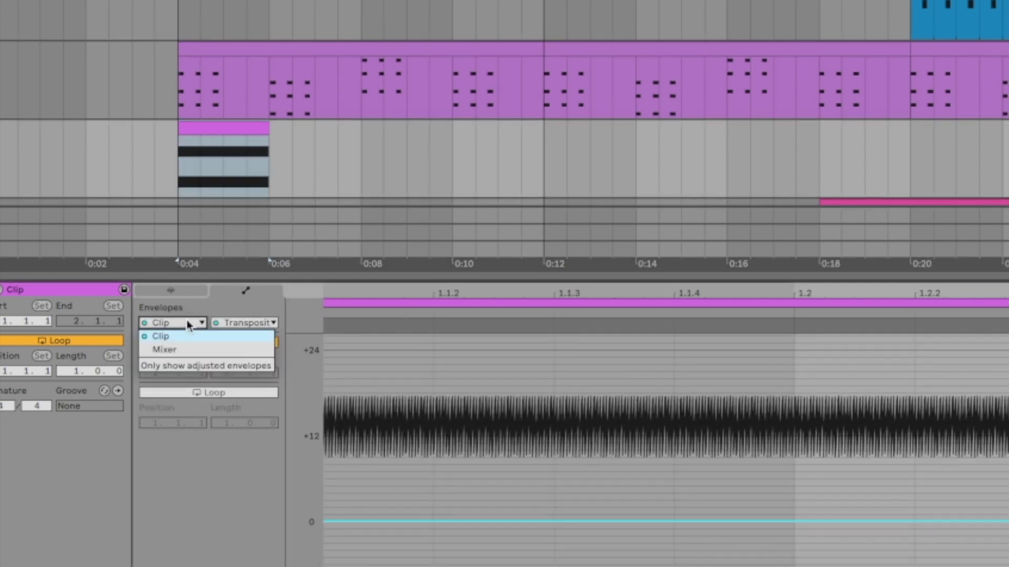
left_click(189, 325)
left_click(251, 324)
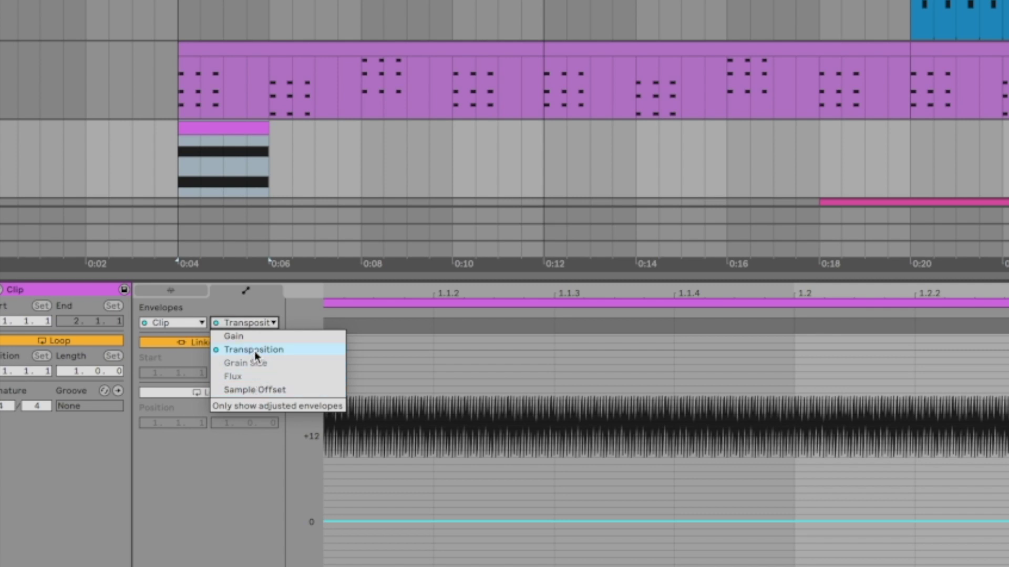
left_click(272, 351)
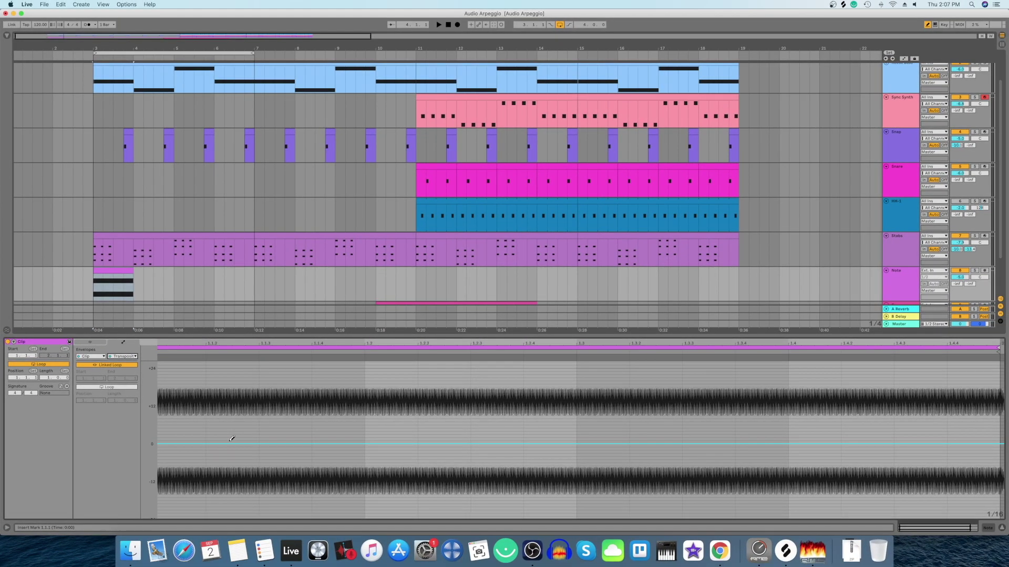
Draw rising sixteenth-note steps of about +2, +3 and +5 semitones in the Transposition envelope's first beat, auditioning with the Note track soloed
left_click(231, 438)
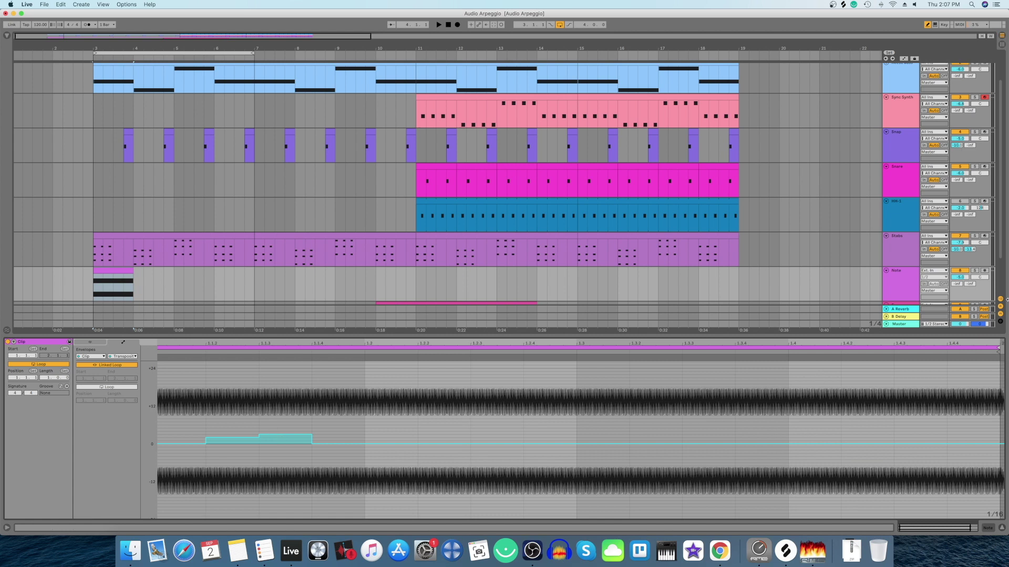
left_click(975, 272)
key("space")
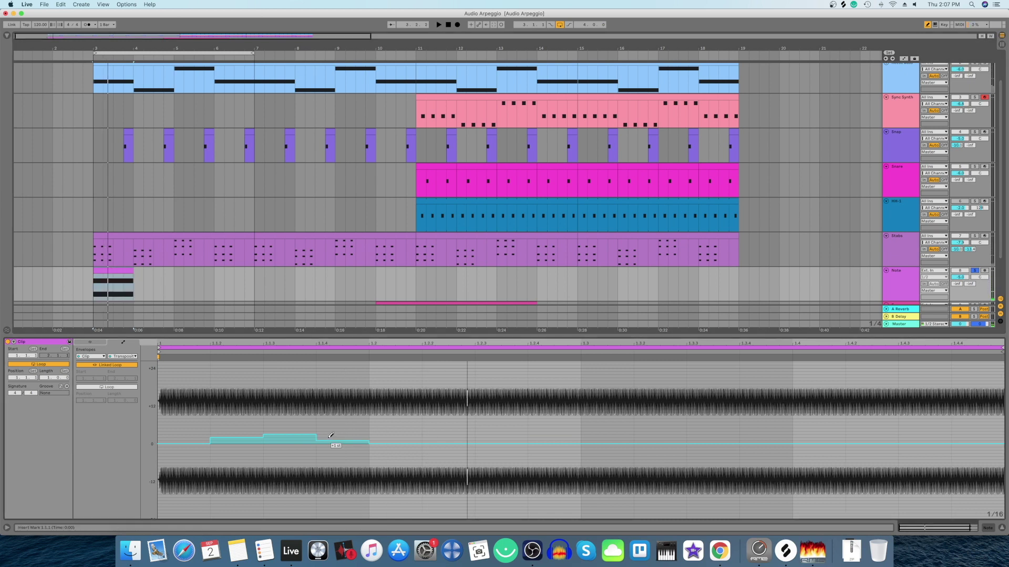
left_click_drag(330, 440, 332, 430)
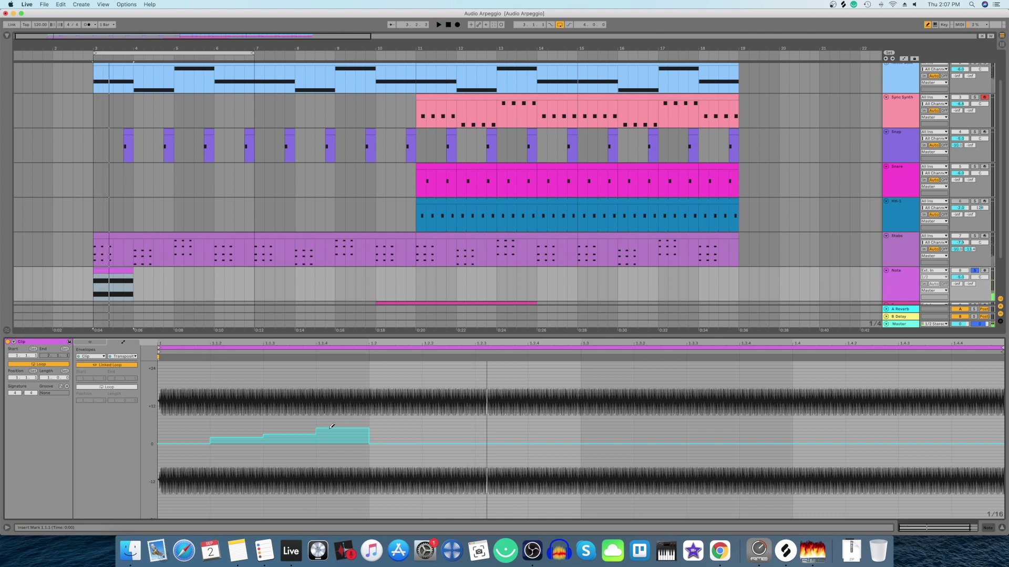
Duplicate the three raised Transposition steps, excluding the flat first sixteenth, four times to fill the rest of the bar
left_click_drag(176, 427, 370, 446)
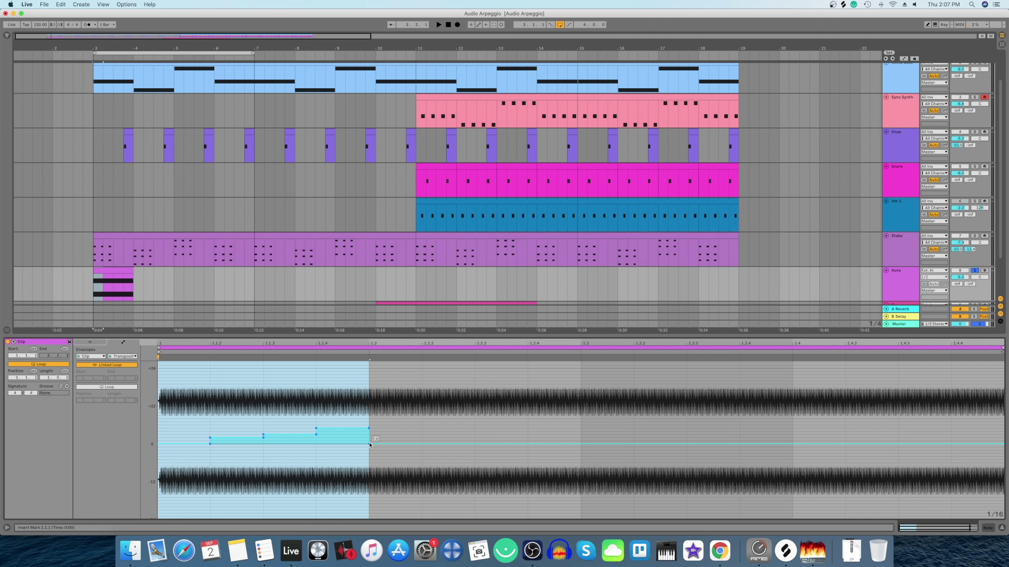
left_click(210, 423)
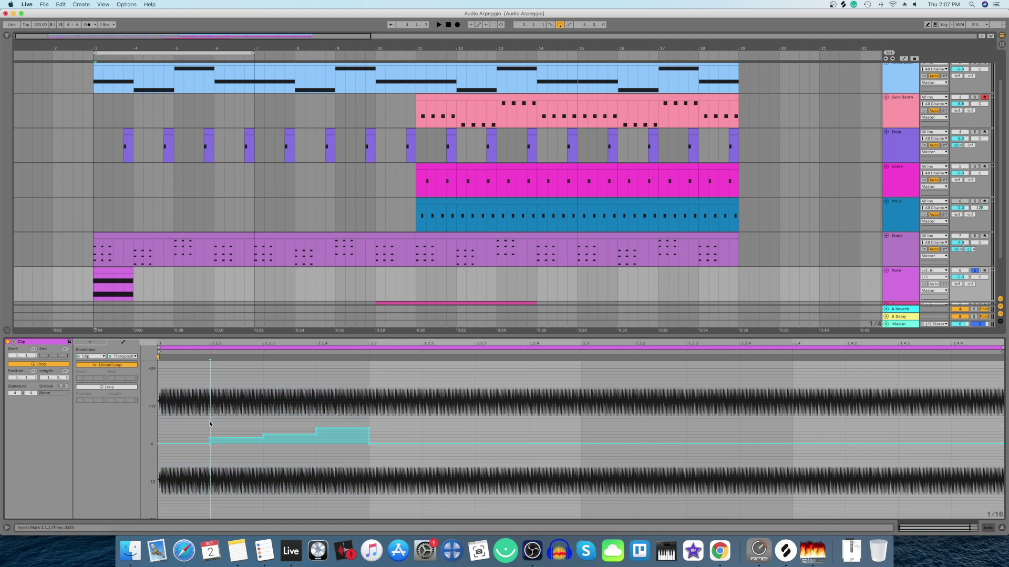
left_click_drag(211, 423, 360, 444)
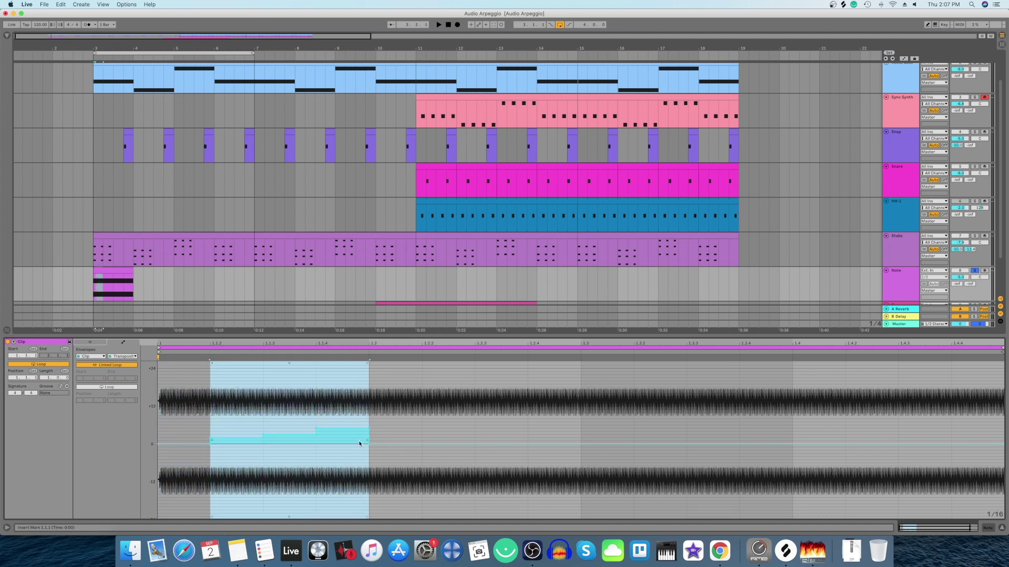
key("super+d")
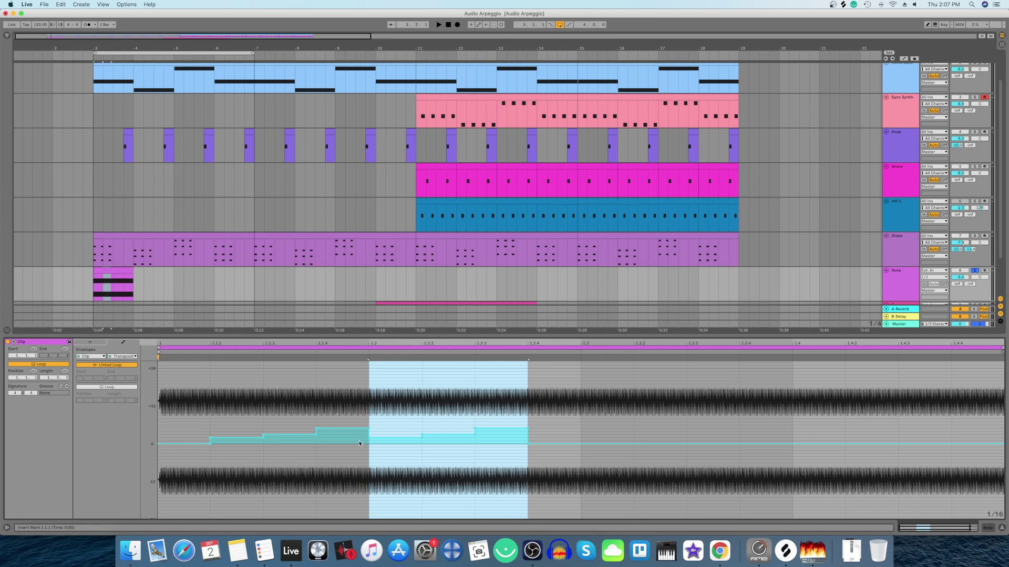
key("super+d")
key("super+d")
key("super+d")
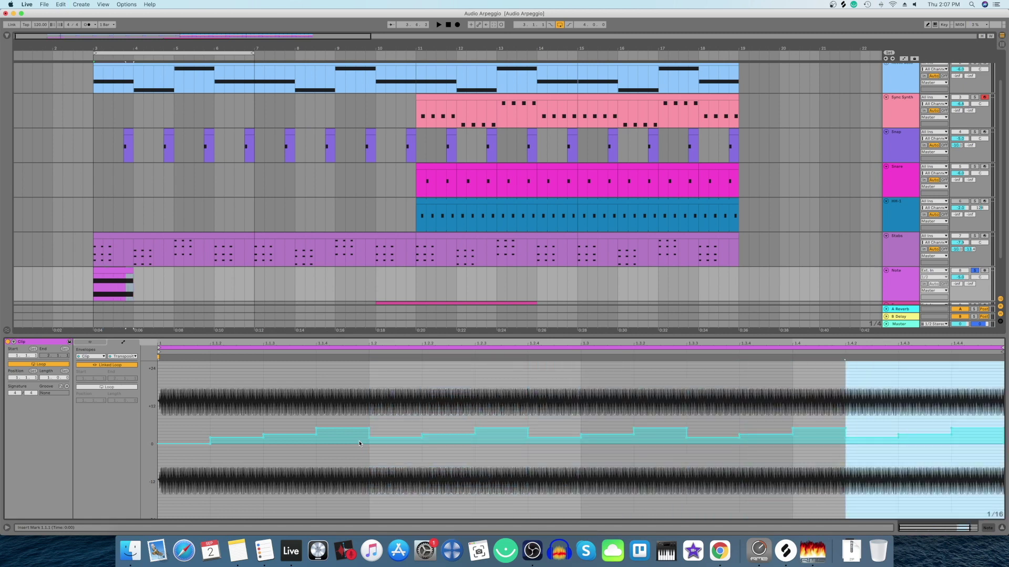
Audition the arpeggiated Note clip and duplicate it three times so it fills bars 3 to 7
left_click(117, 270)
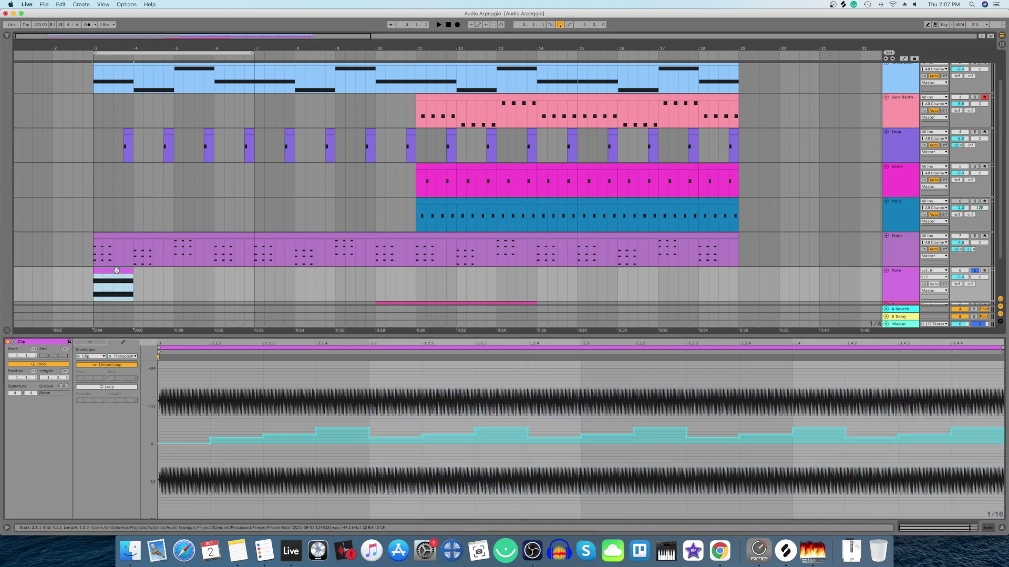
key("space")
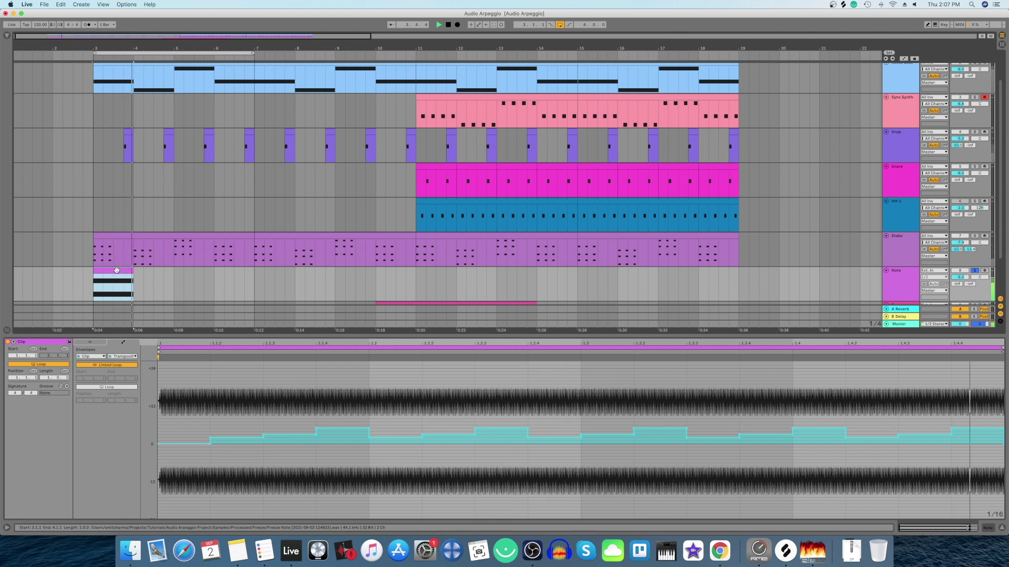
key("super+d")
key("super+d")
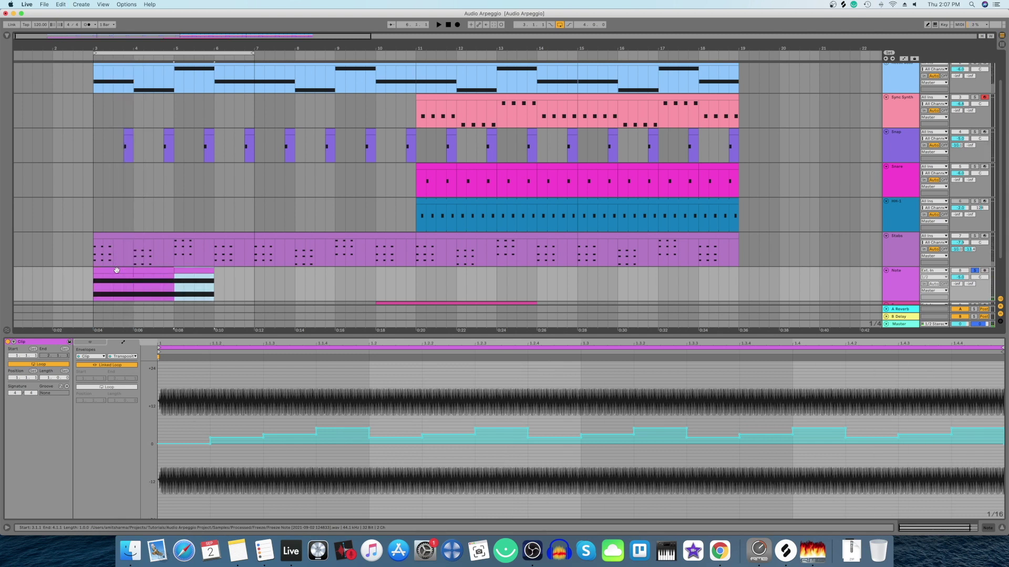
key("super+d")
key("space")
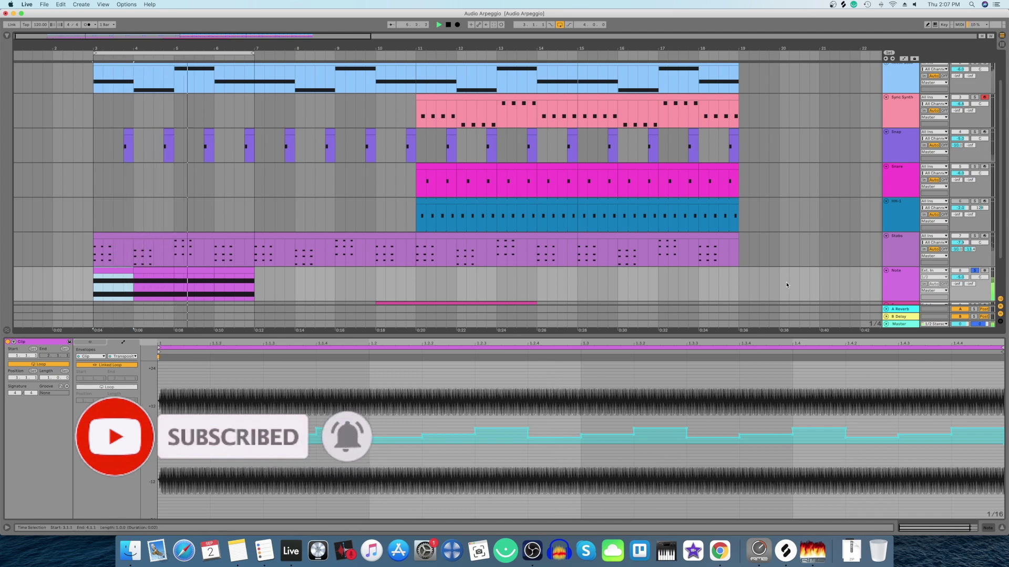
Hide the clip editor, unsolo the Note track and audition the arpeggio with the full arrangement
key("space")
left_click(1001, 527)
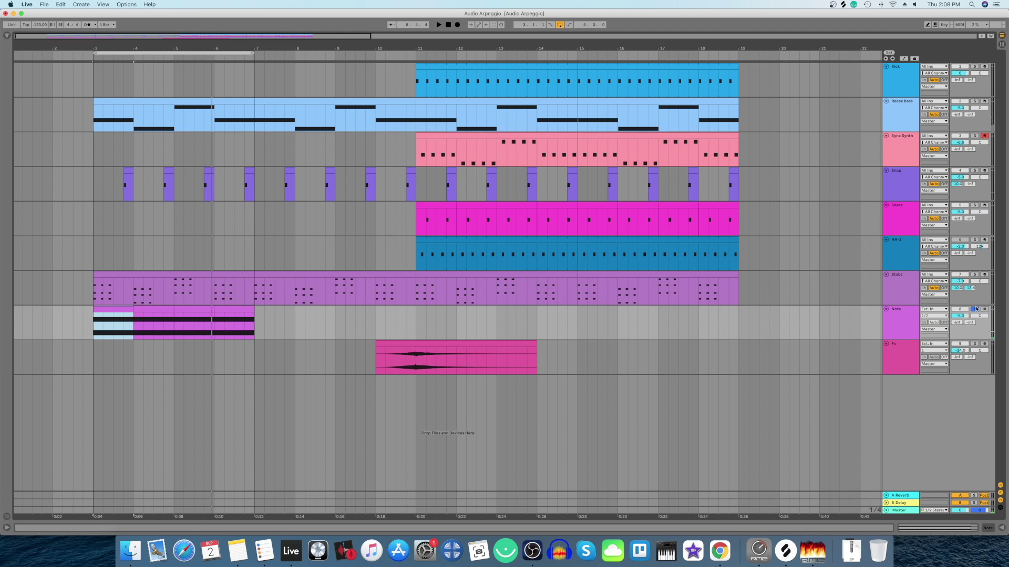
key("space")
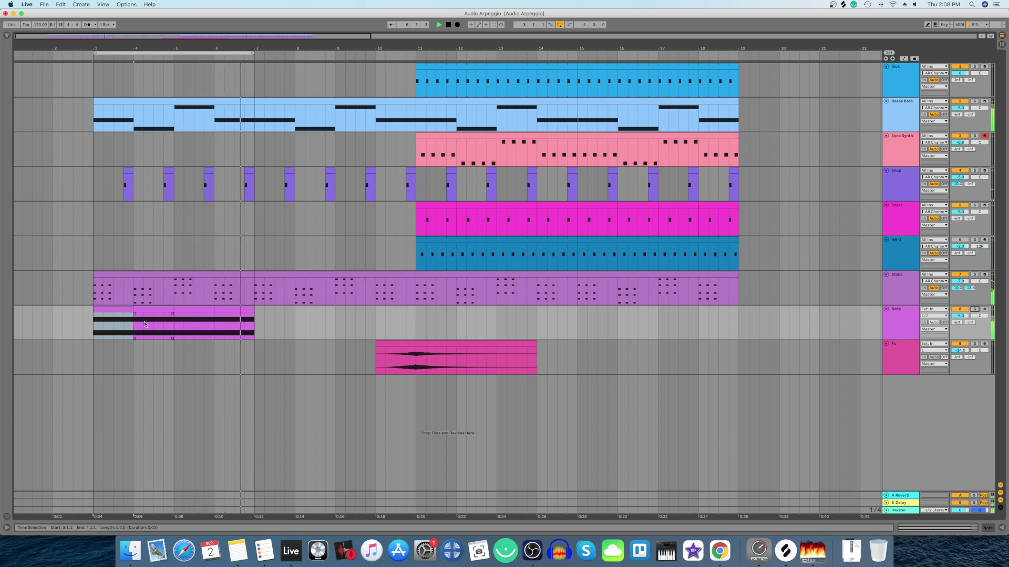
Add an Auto Filter from the browser's Effects collection to the Note track
double_click(902, 321)
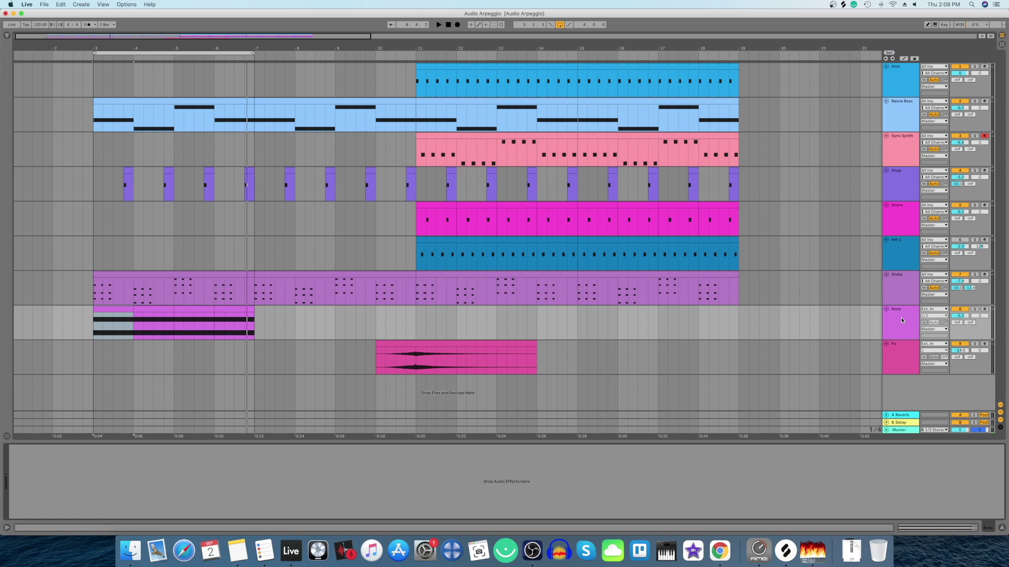
left_click(6, 36)
left_click(22, 67)
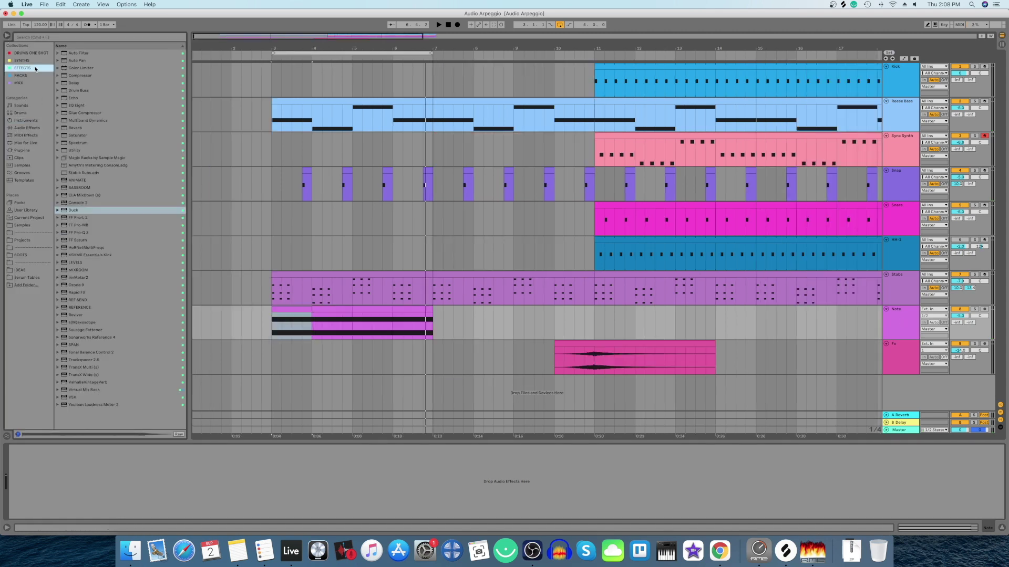
double_click(81, 53)
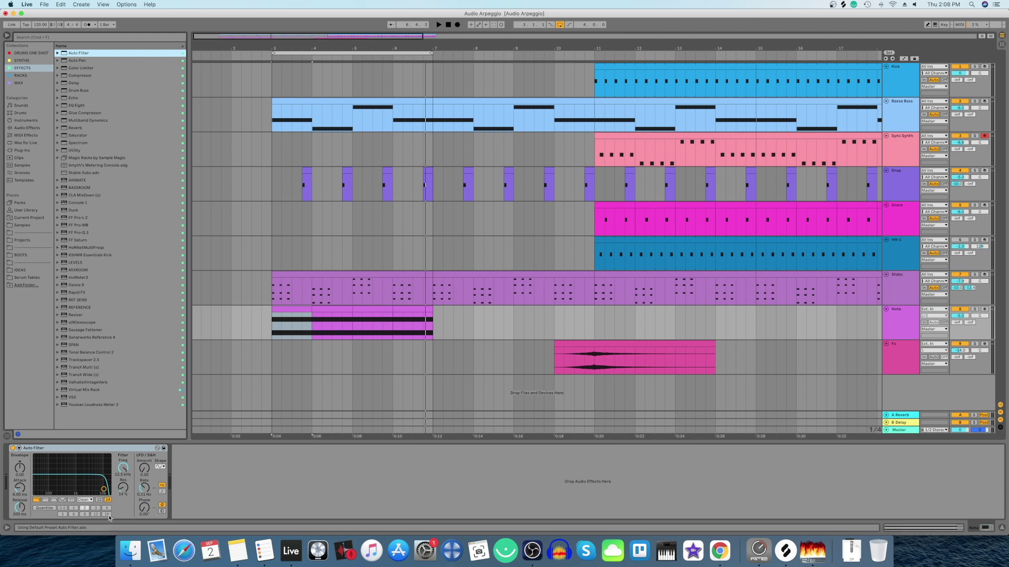
Lower the Note track's Auto Filter frequency to a few hundred hertz while auditioning it in the mix
left_click(290, 311)
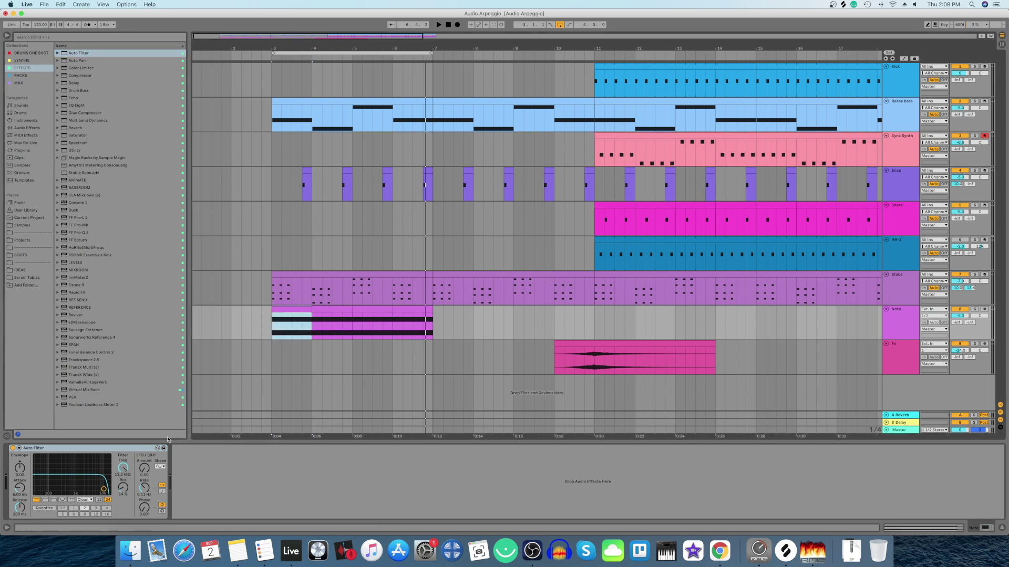
left_click_drag(123, 467, 124, 505)
key("space")
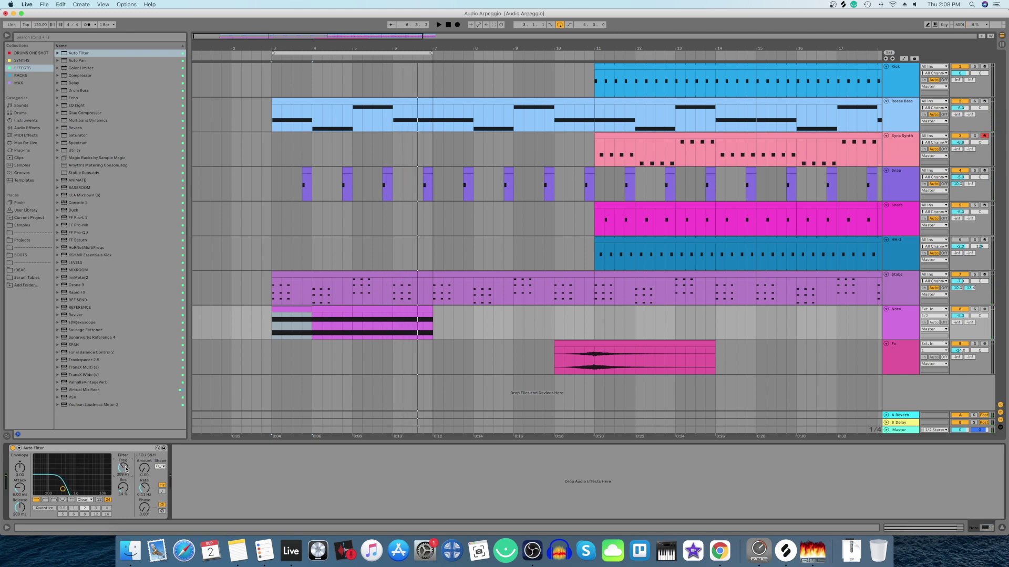
key("space")
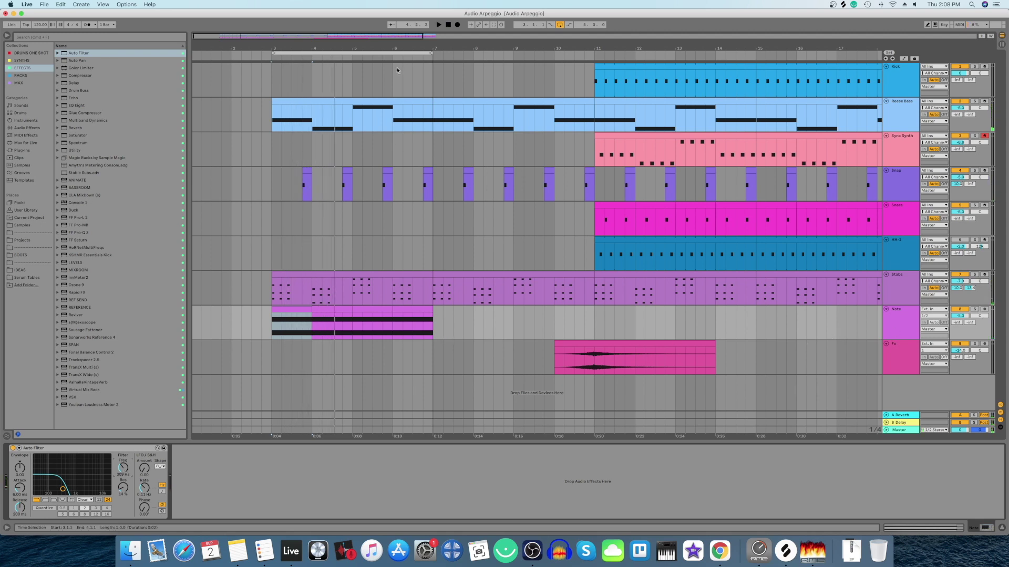
Duplicate the four-bar group of Note clips repeatedly so the arpeggio spans bars 3 to 19
left_click_drag(397, 48, 325, 64)
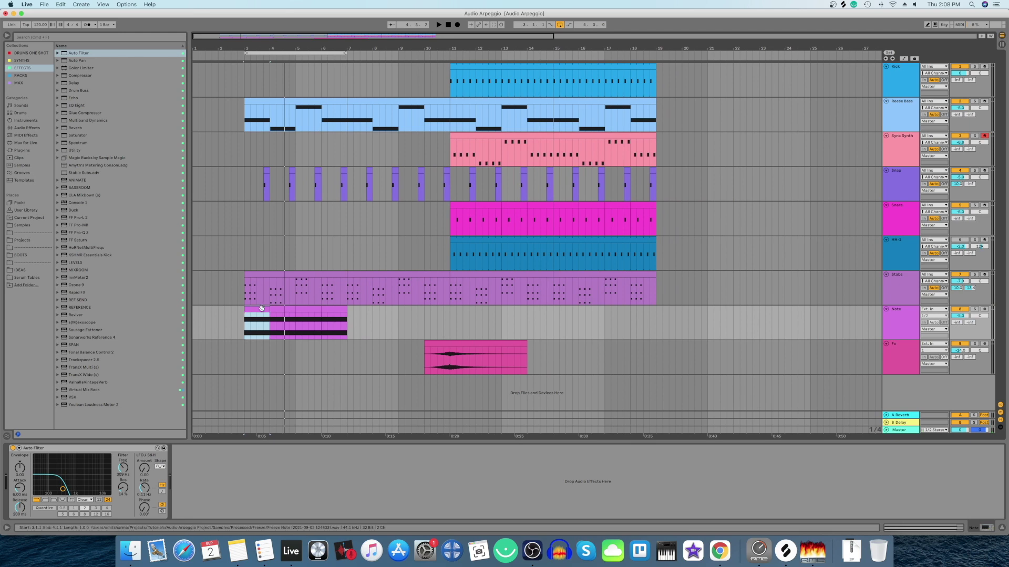
left_click(335, 309)
key("super+d")
key("super+d")
key("super+d")
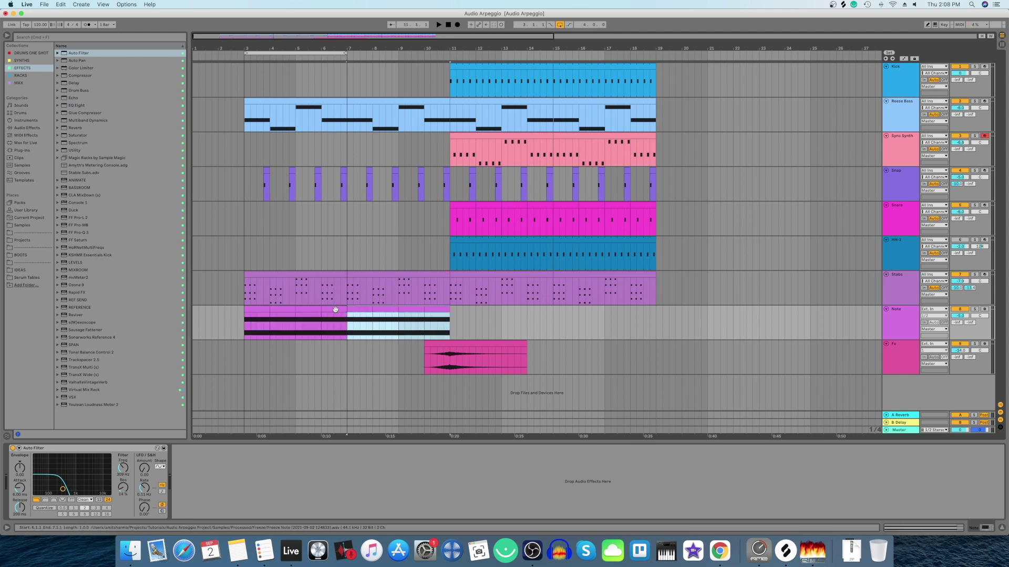
left_click(335, 309, "shift")
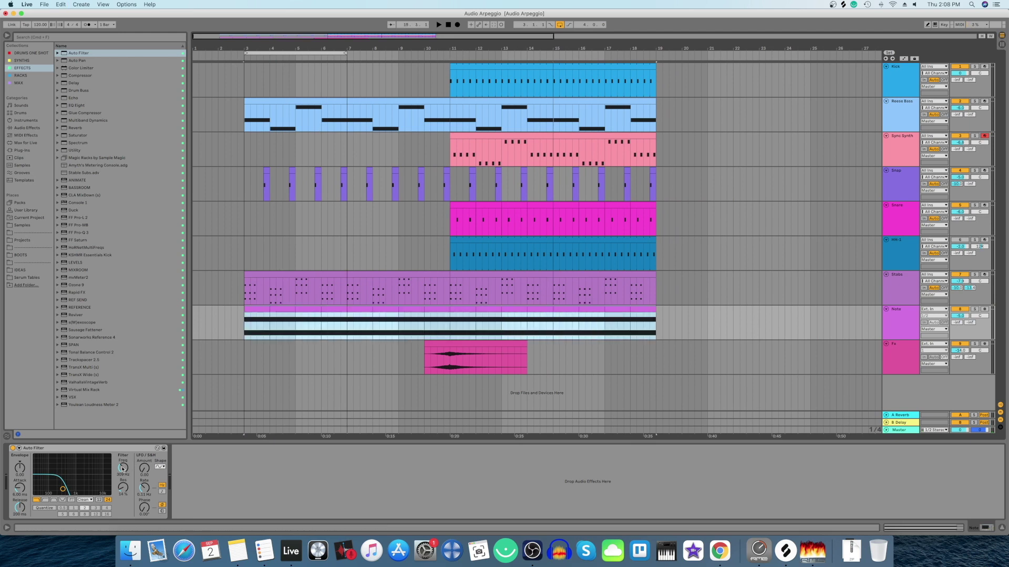
Automate the Note track's Auto Filter frequency to rise from bar 3 to bar 11, and audition it with the loop extended to bar 11
key("a")
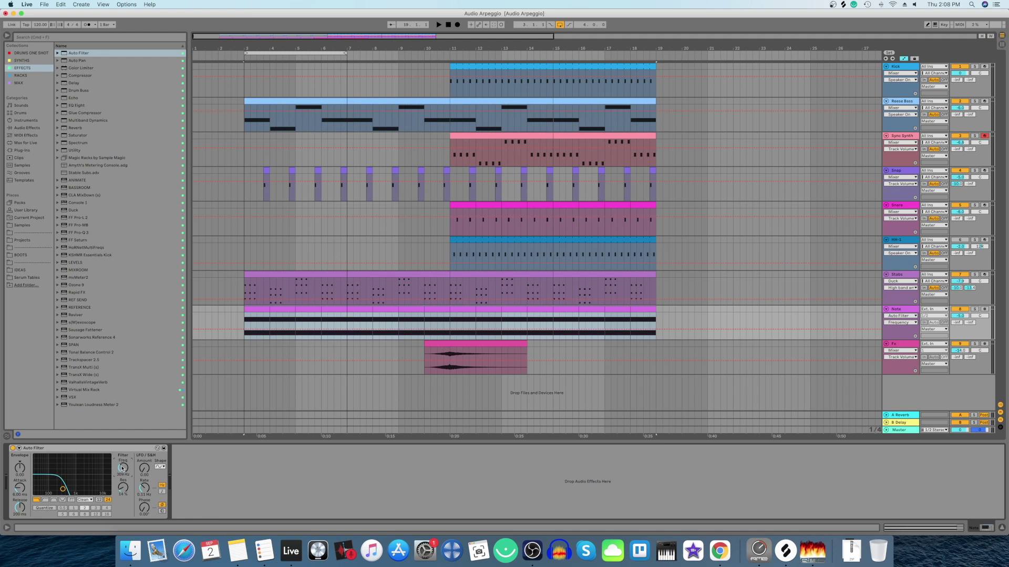
left_click(243, 330)
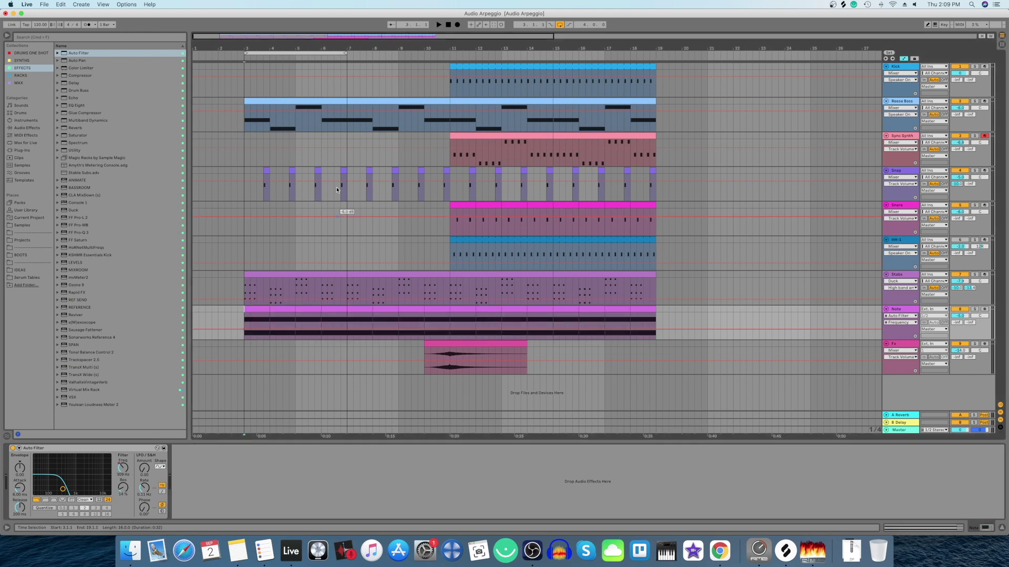
left_click_drag(345, 51, 445, 56)
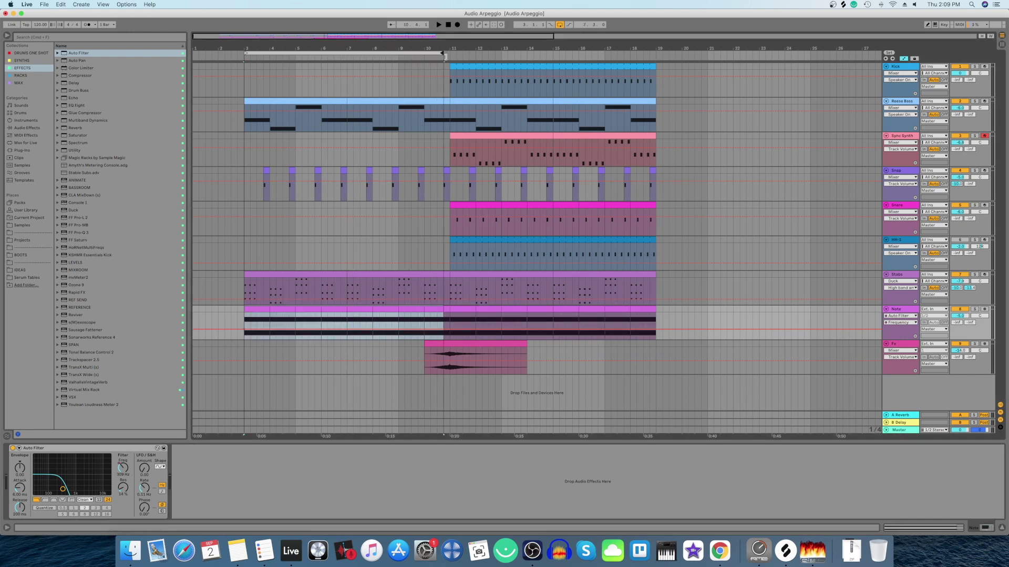
left_click(450, 333)
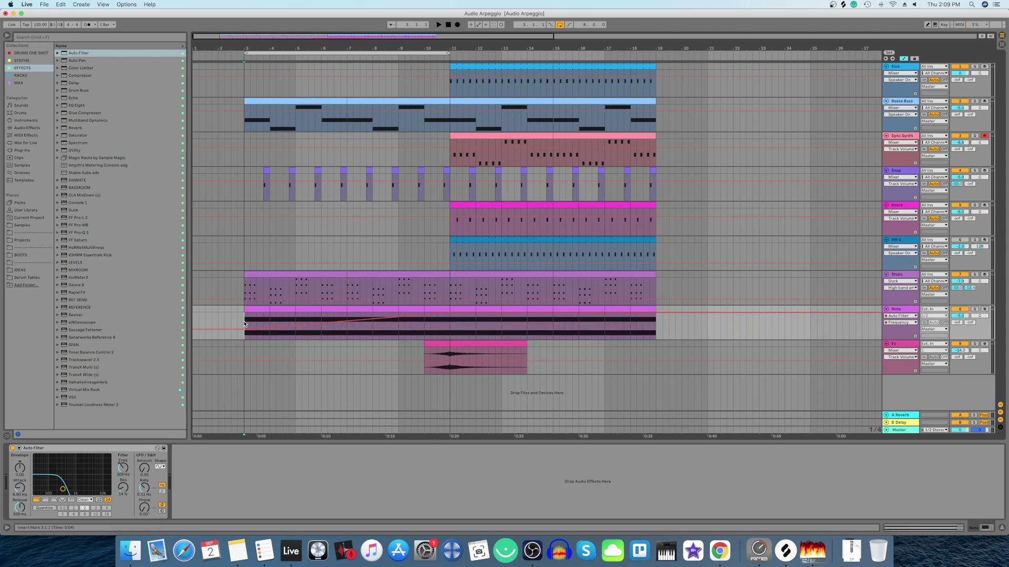
key("space")
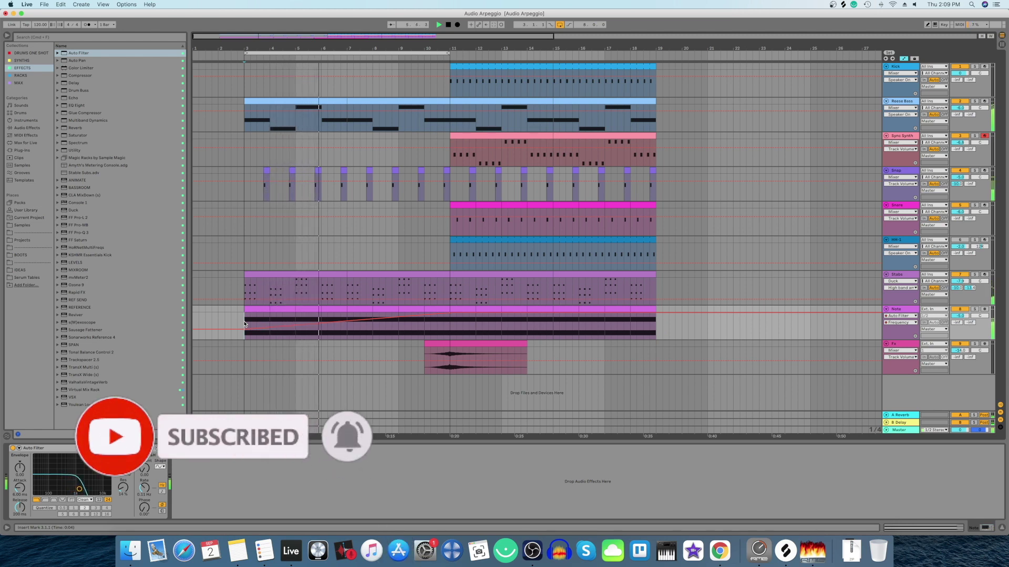
Turn off arrangement looping and lower the Note track's filter frequency automation over bars 11 to 19 to about 580 Hz during playback
left_click(559, 24)
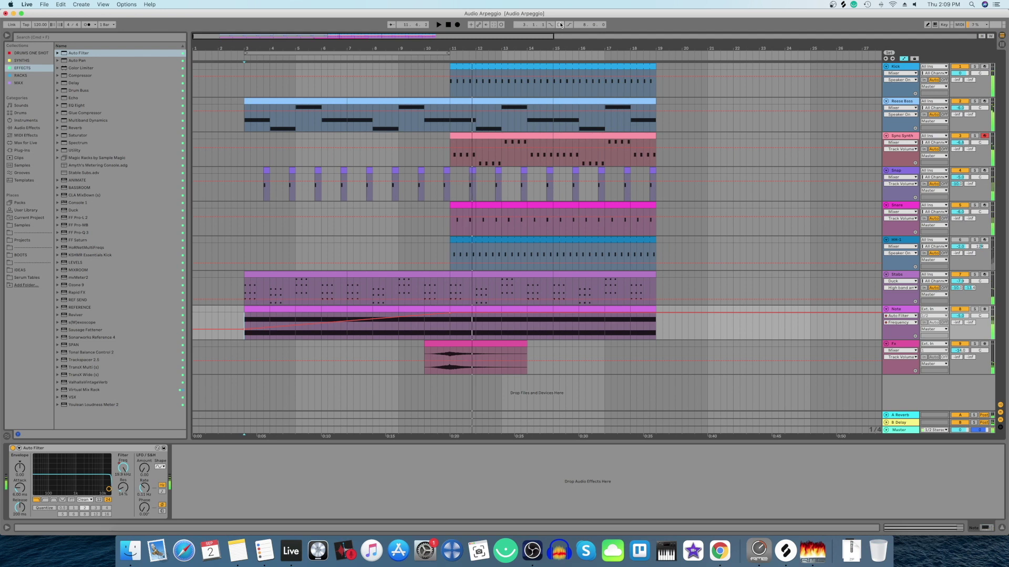
left_click_drag(451, 332, 632, 332)
scroll(535, 329, "right", 1)
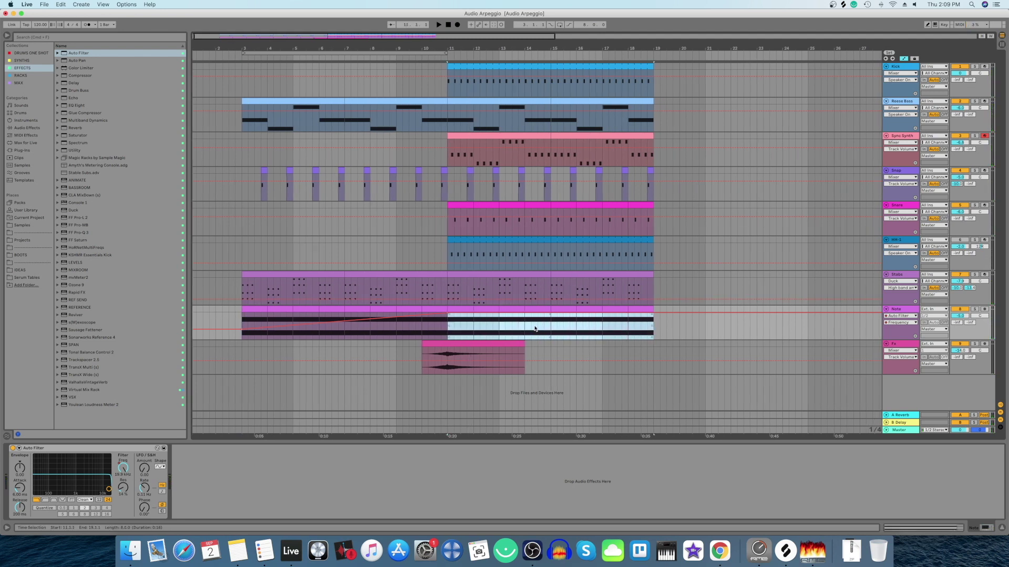
left_click_drag(535, 319, 539, 330)
key("space")
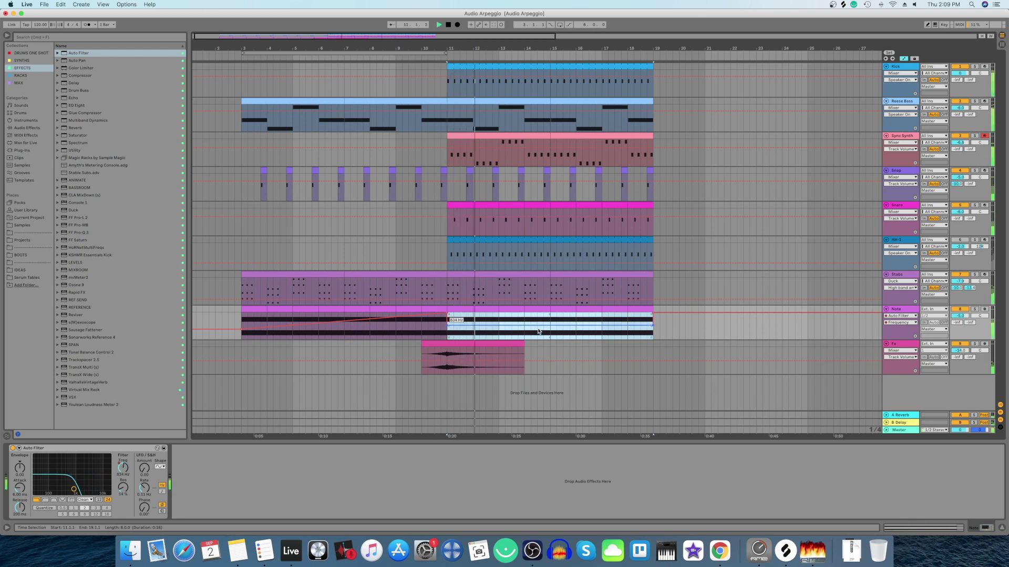
left_click_drag(539, 330, 539, 333)
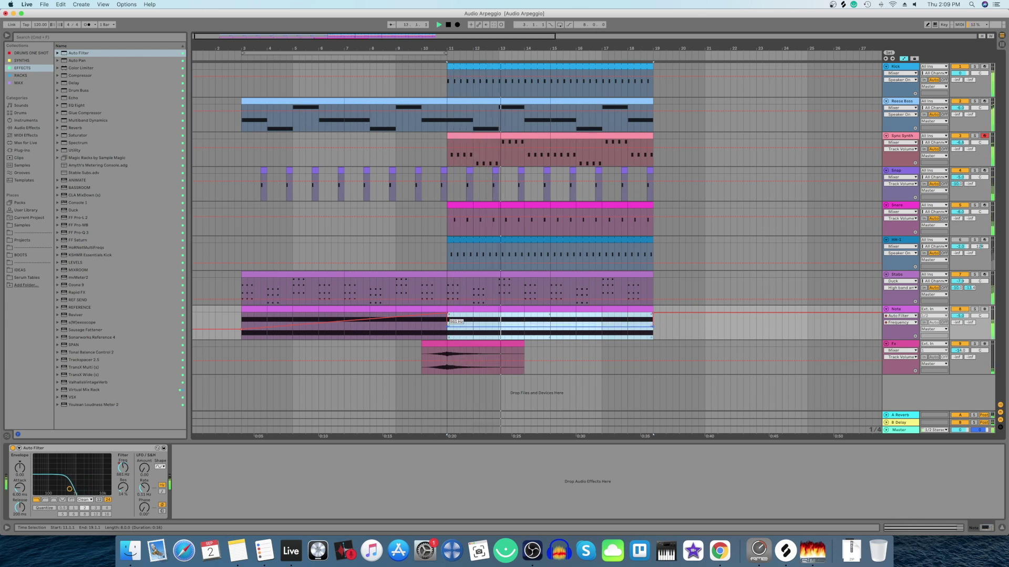
scroll(539, 333, "right", 1)
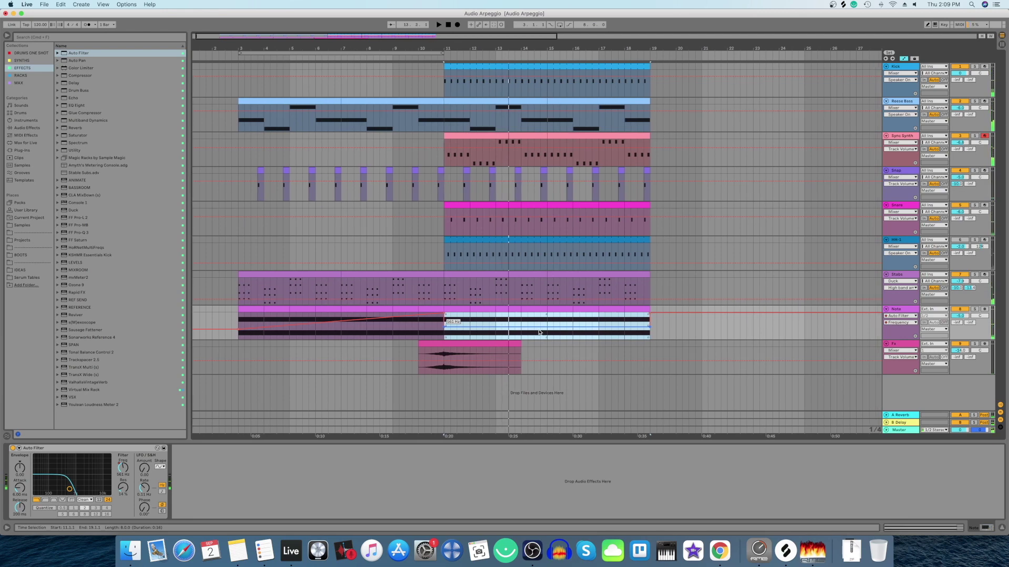
Hide the automation lanes and play the finished arrangement from bar 3
key("a")
left_click(237, 328)
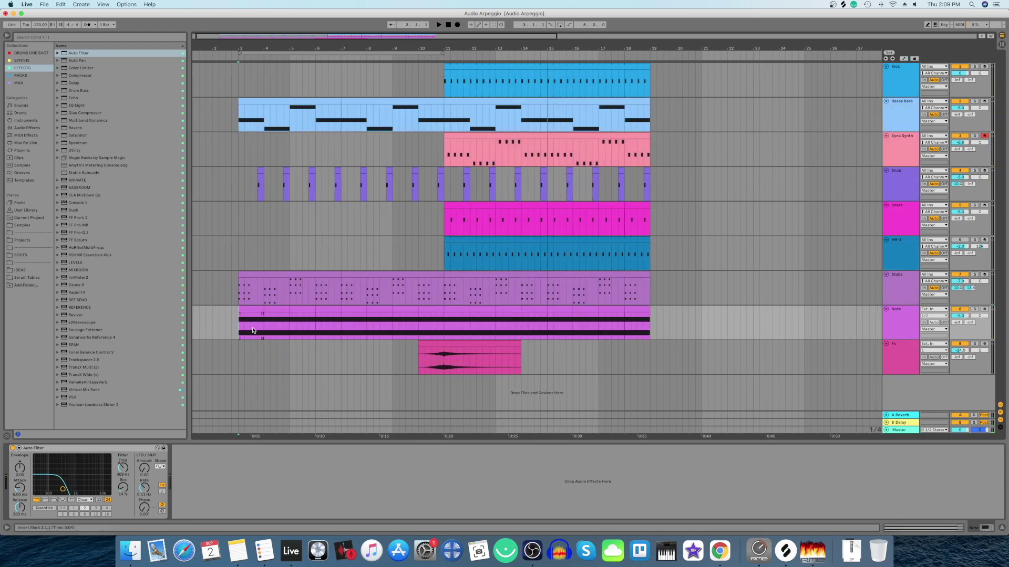
key("space")
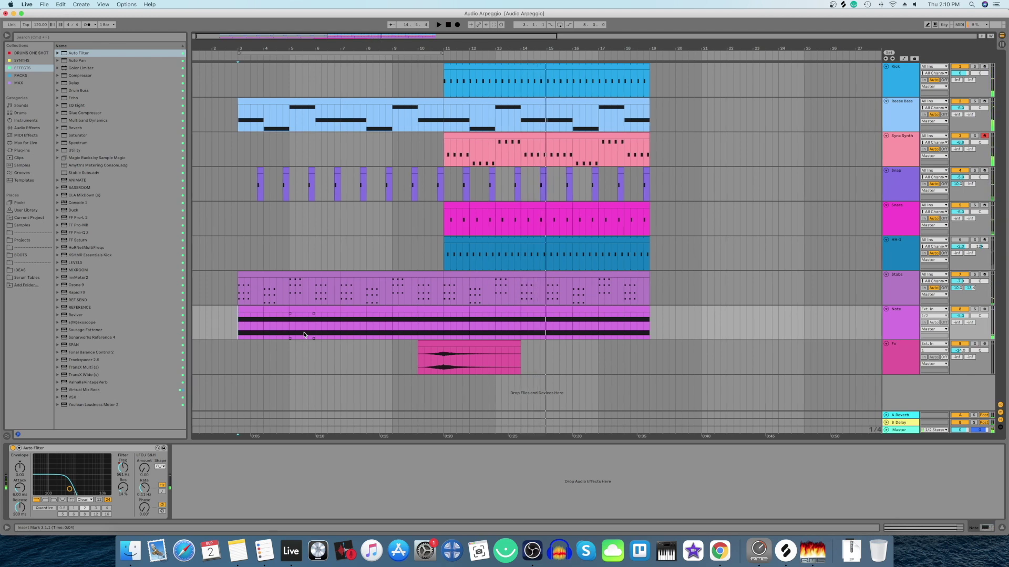
Add a Reverb to the Note track after the Auto Filter and lower its Dry/Wet while auditioning the track soloed
scroll(303, 335, "right", 1)
left_click(250, 309)
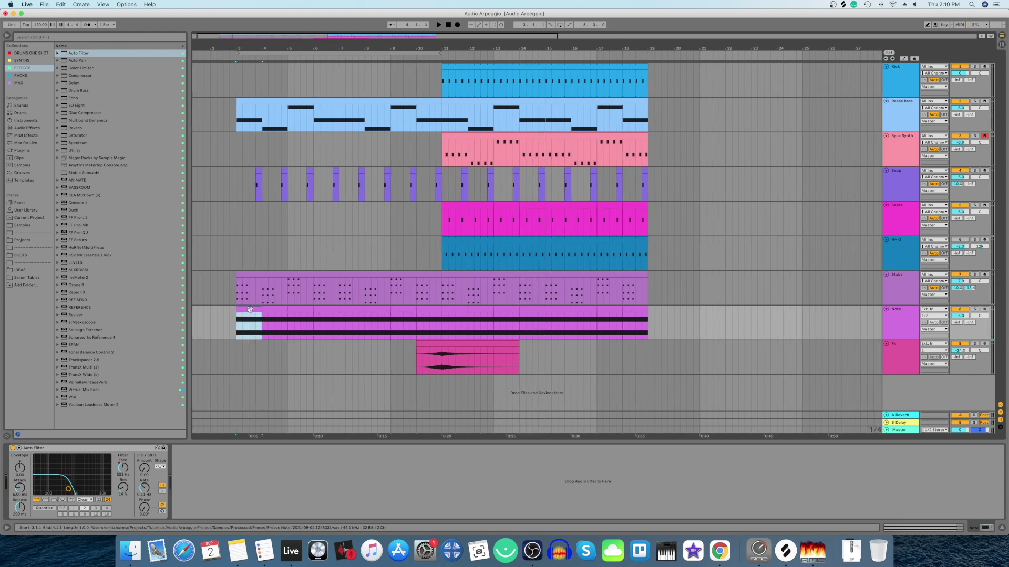
double_click(81, 129)
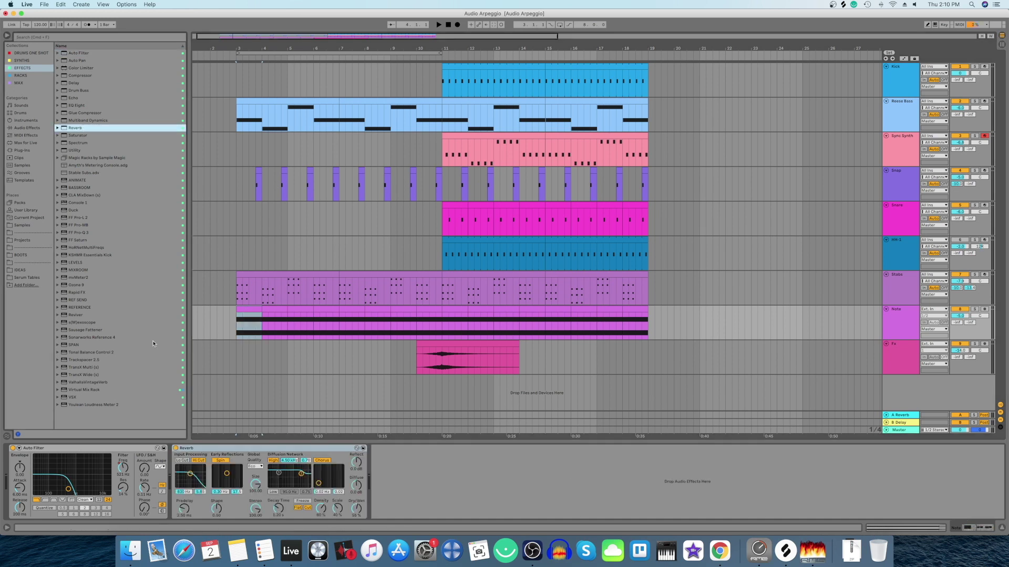
left_click(278, 515)
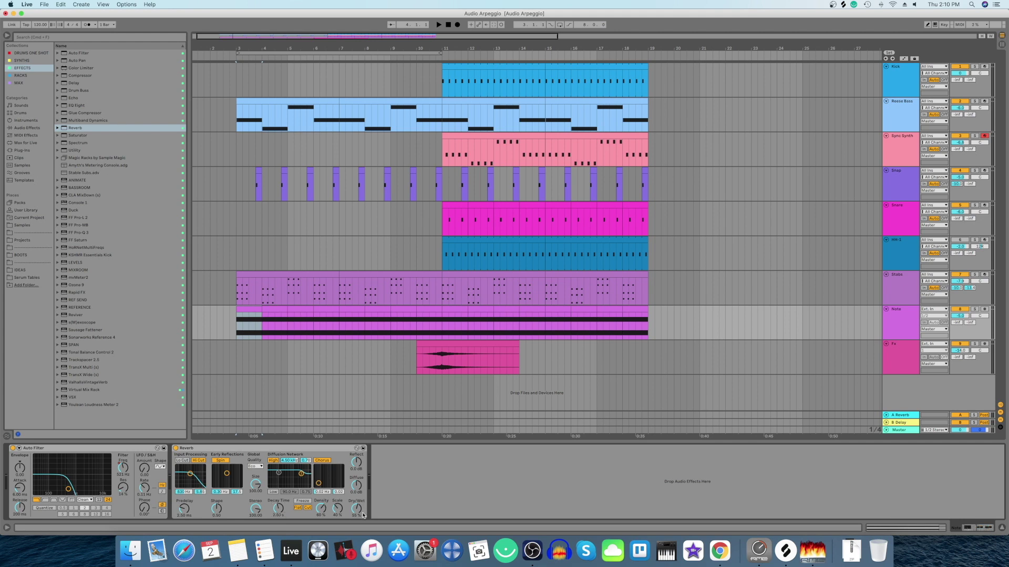
key("space")
left_click_drag(357, 509, 356, 532)
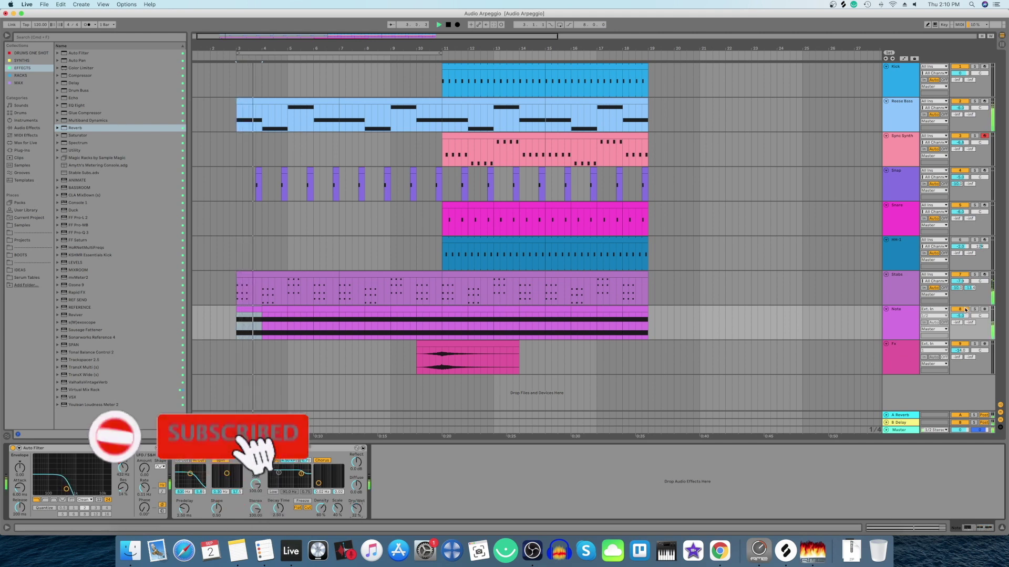
left_click(974, 309)
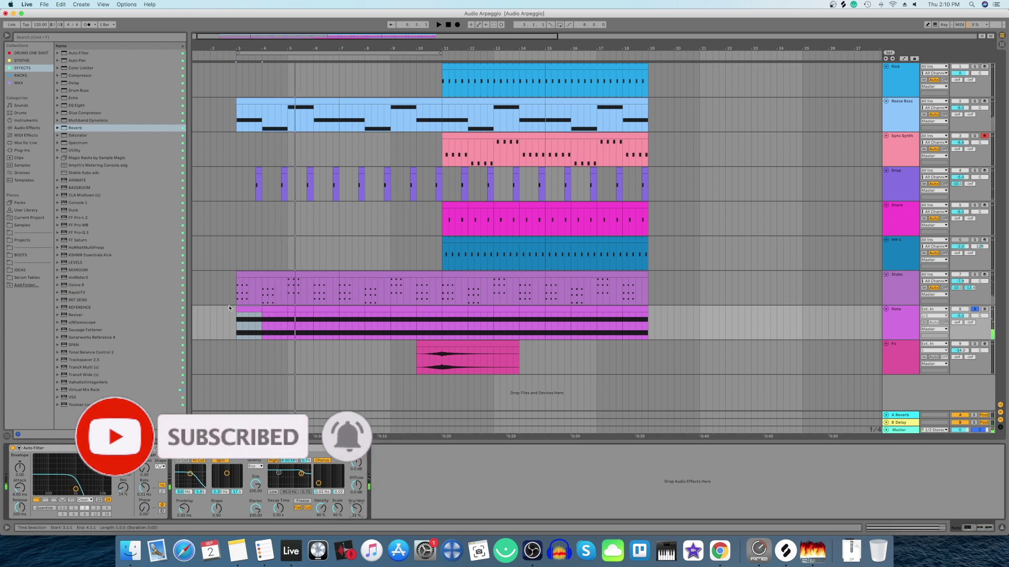
Add an Echo after the Reverb with unlinked left and right delays in Ping Pong mode, and reduce its Dry/Wet during playback
left_click_drag(73, 98, 416, 457)
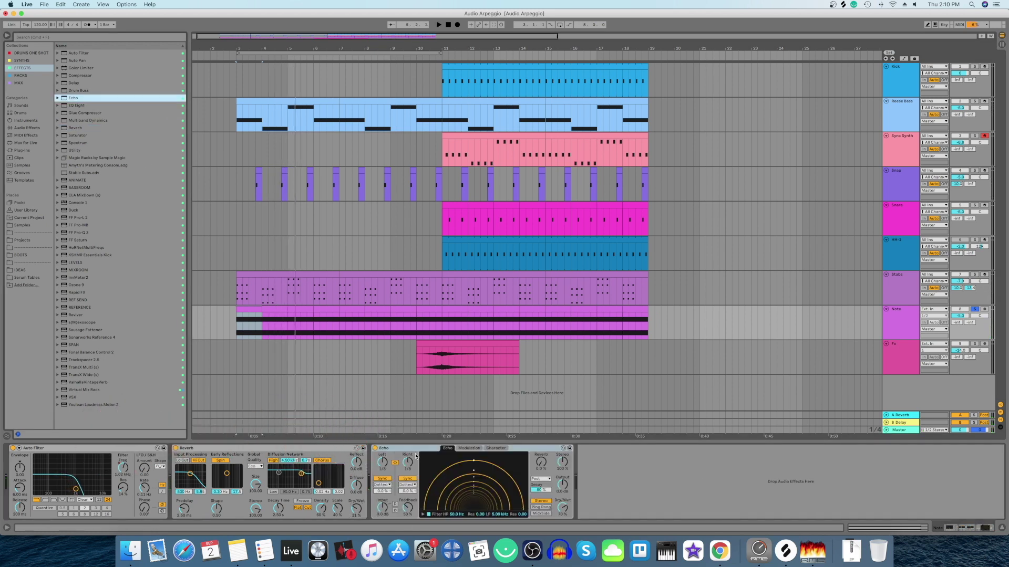
left_click(395, 463)
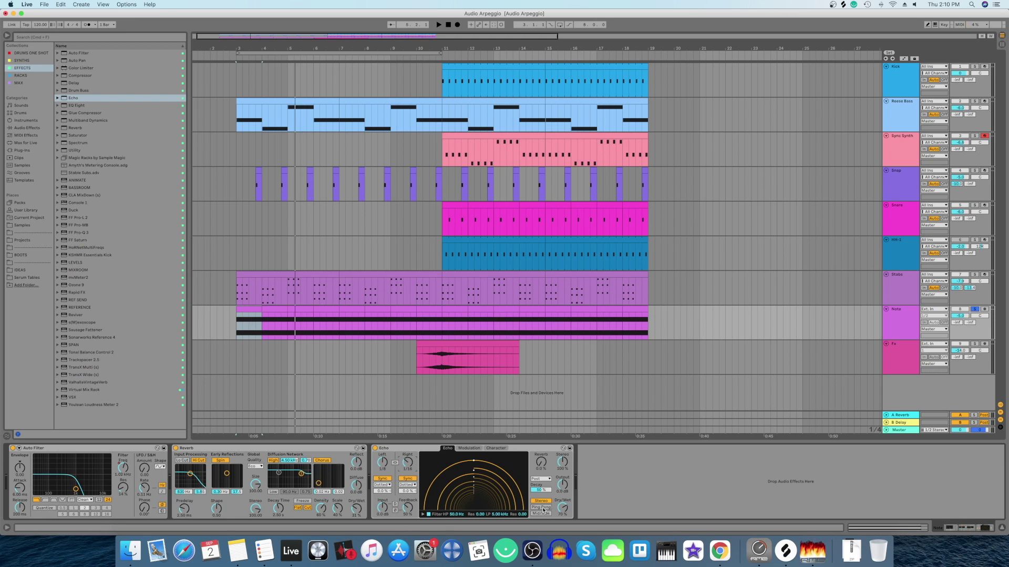
left_click(542, 507)
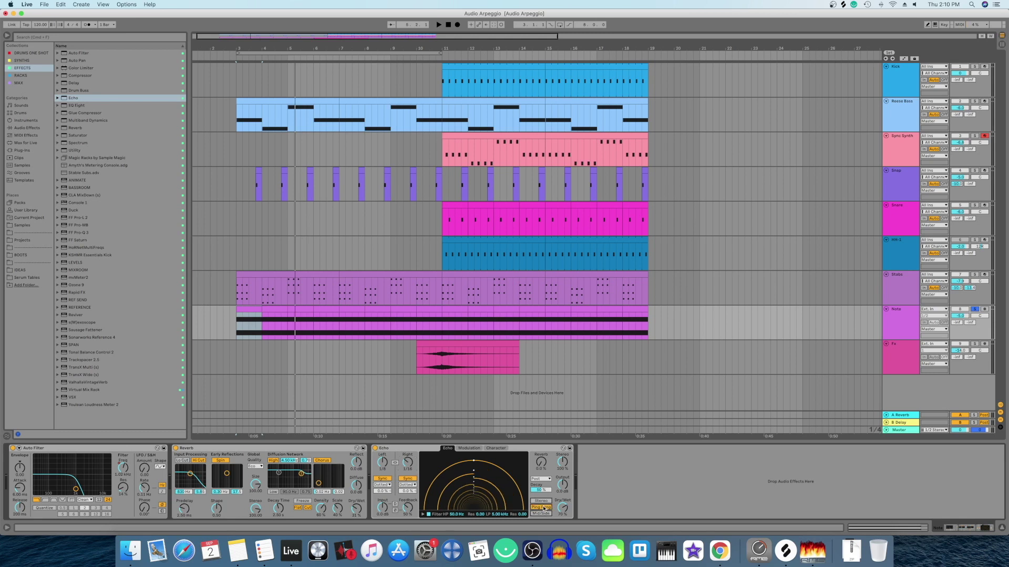
key("space")
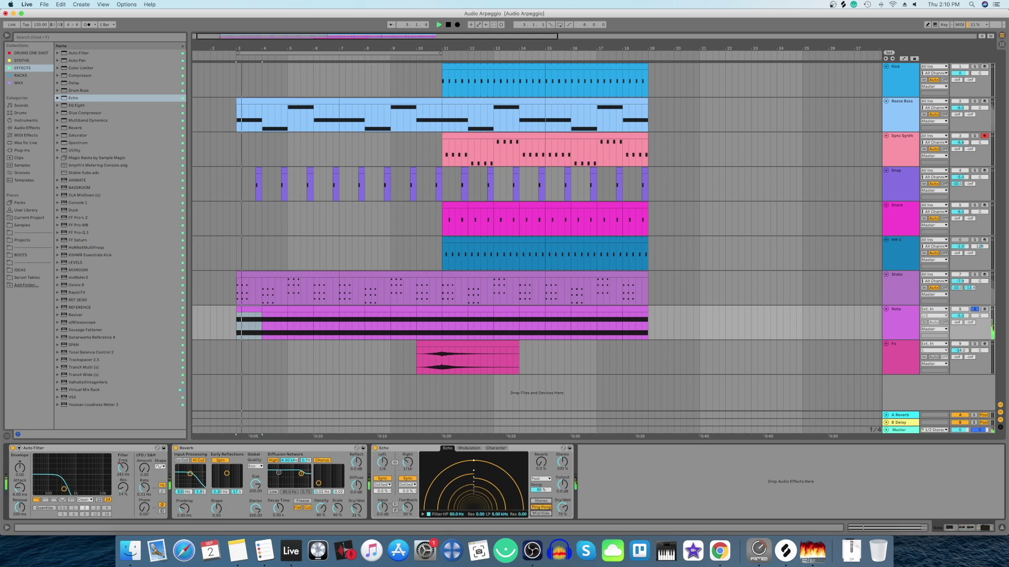
mouse_move(562, 508)
left_mouse_down()
mouse_move(562, 526)
mouse_move(564, 515)
left_mouse_up()
key("space")
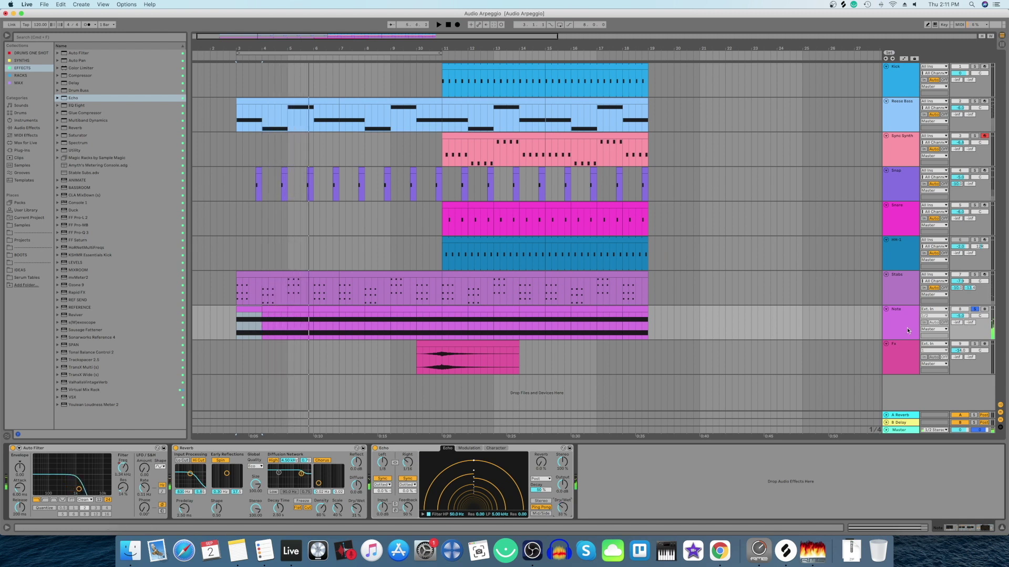
Play the full mix from bar 3 with the Note track unsoloed and the browser hidden
left_click(974, 309)
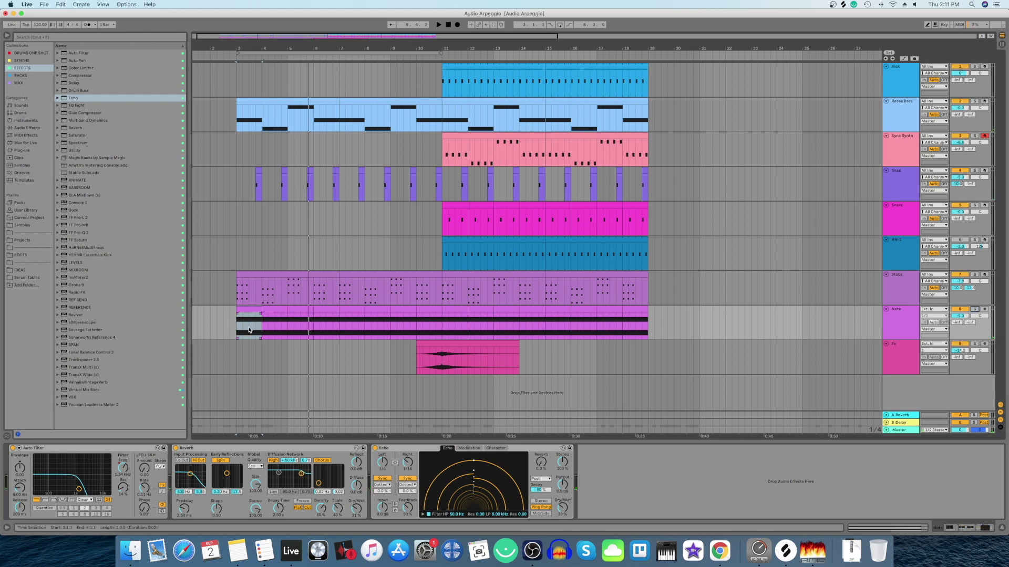
left_click(239, 293)
key("space")
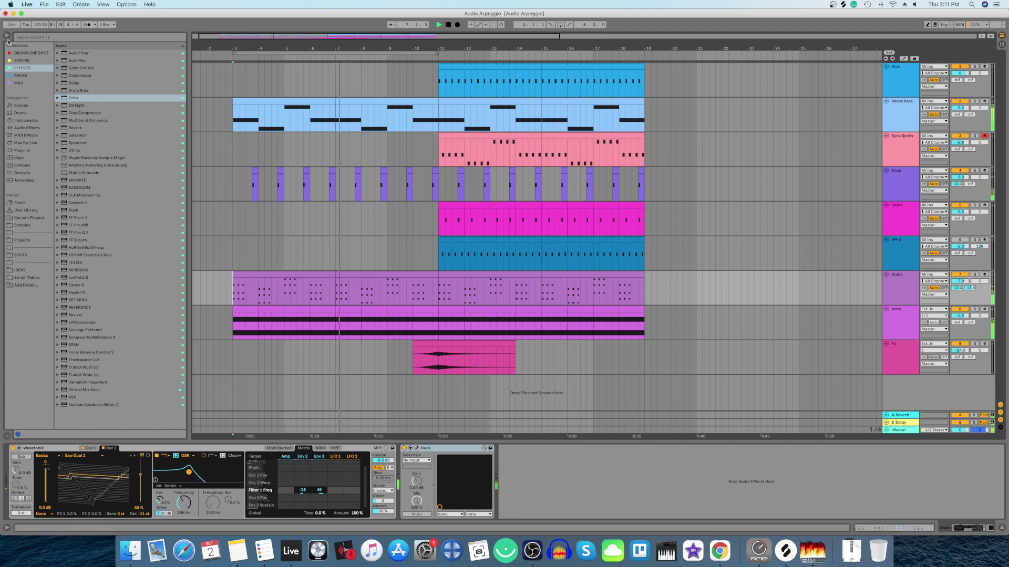
key("super+alt+b")
key("plus")
key("plus")
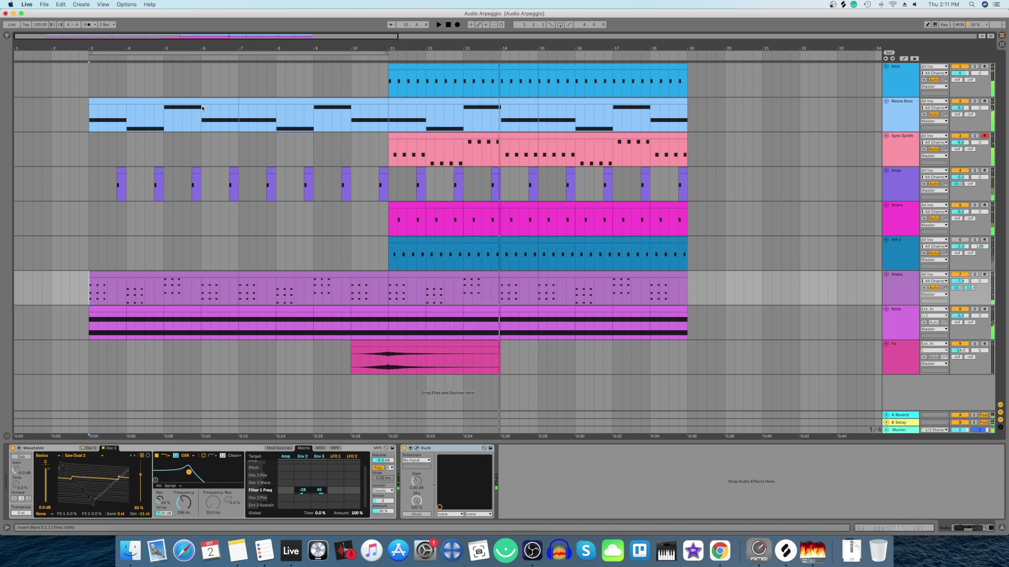
Copy the first Note clip to bar 2 as a lead-in and audition it with the Note track soloed
left_click(105, 316)
left_click_drag(104, 309, 68, 309)
double_click(69, 309)
key("space")
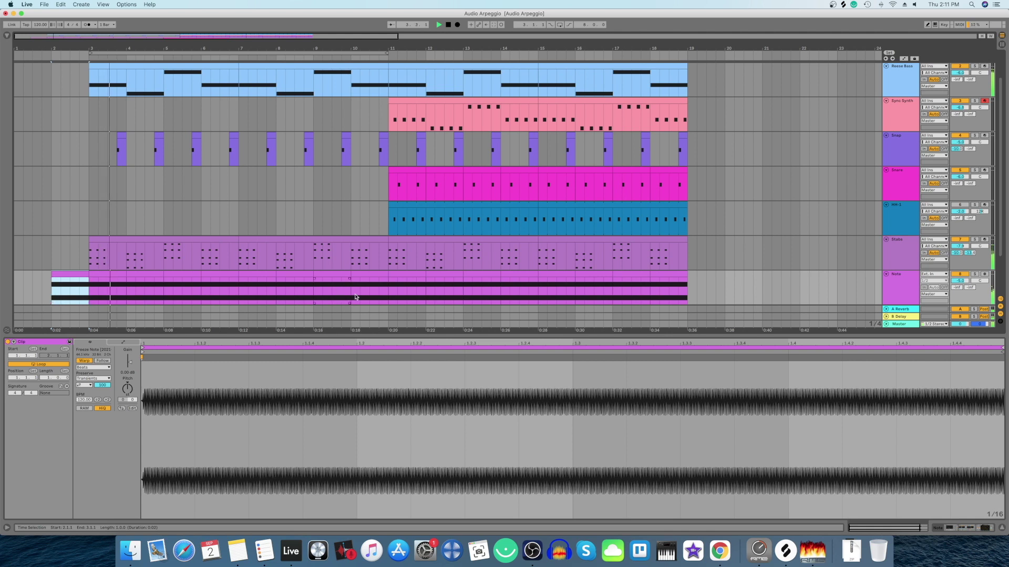
left_click(974, 274)
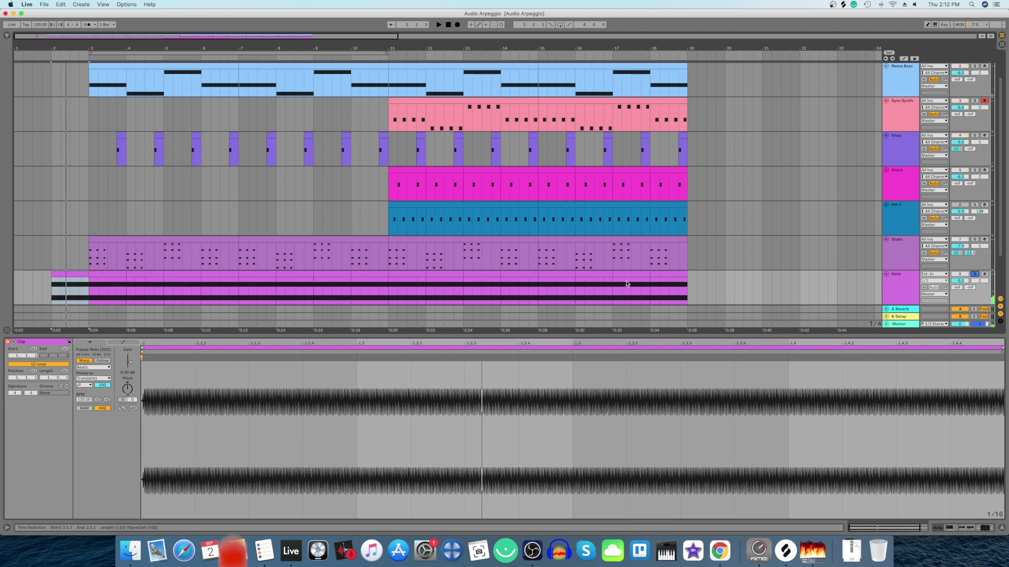
Show the Note track's Auto Filter frequency automation and shape a rise across the lead-in clip from bar 2 to bar 3
left_click(1001, 528)
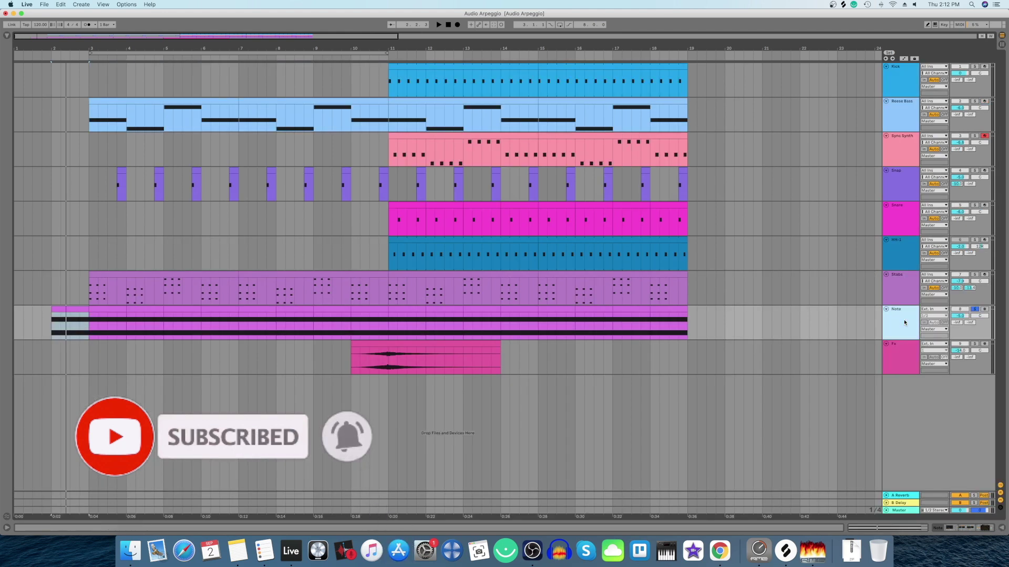
key("a")
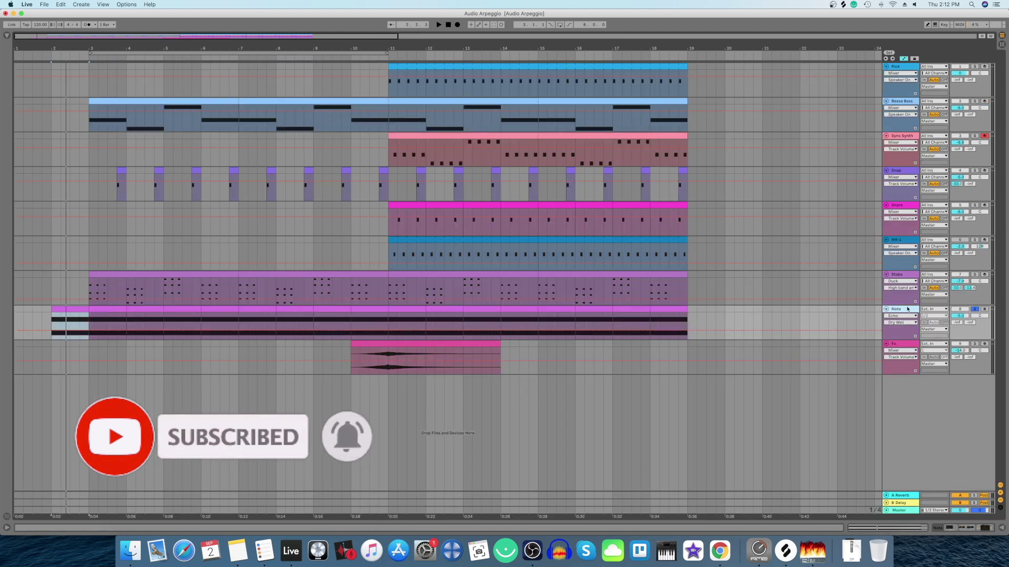
double_click(908, 309)
left_click(125, 469)
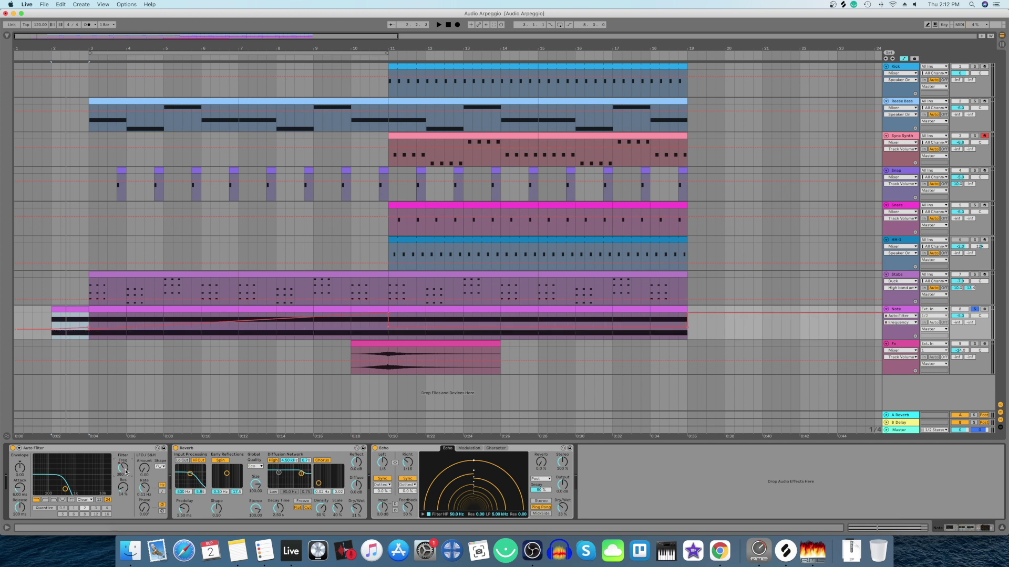
left_click(70, 358)
left_click_drag(89, 330, 90, 326)
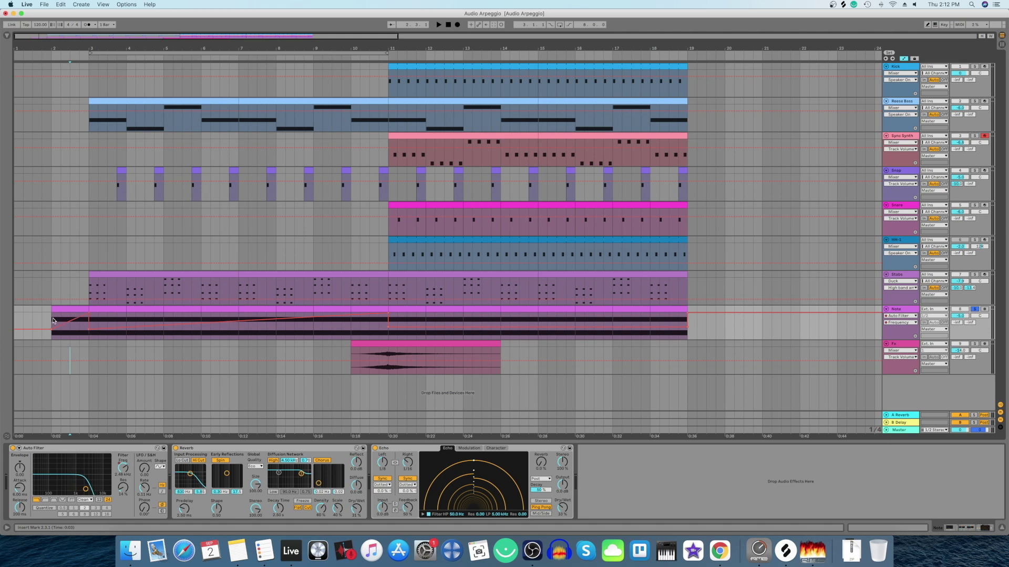
Audition the lead-in from bar 2 with the Note track soloed and in the full mix, and hide the automation lanes
key("space")
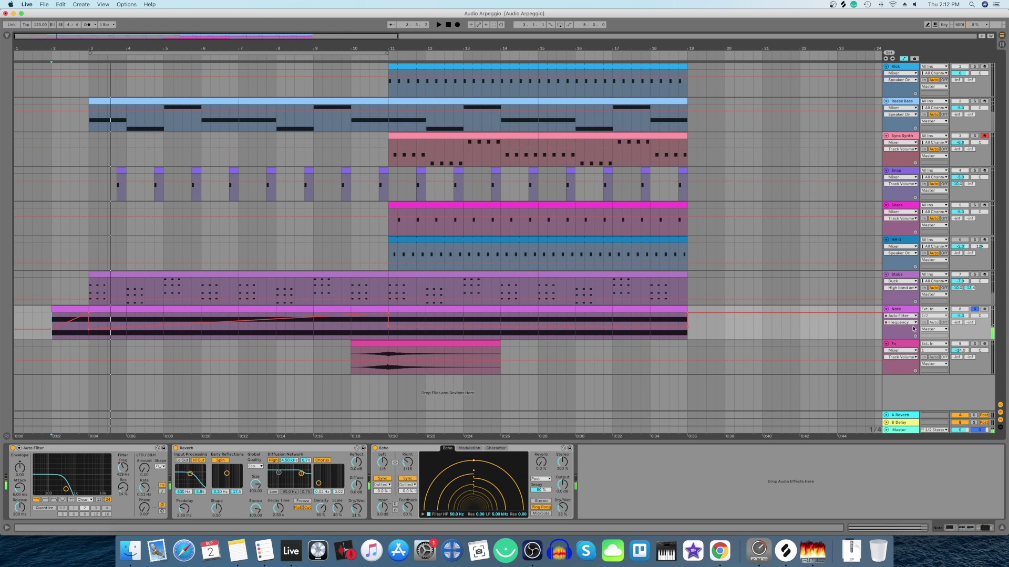
left_click(972, 309)
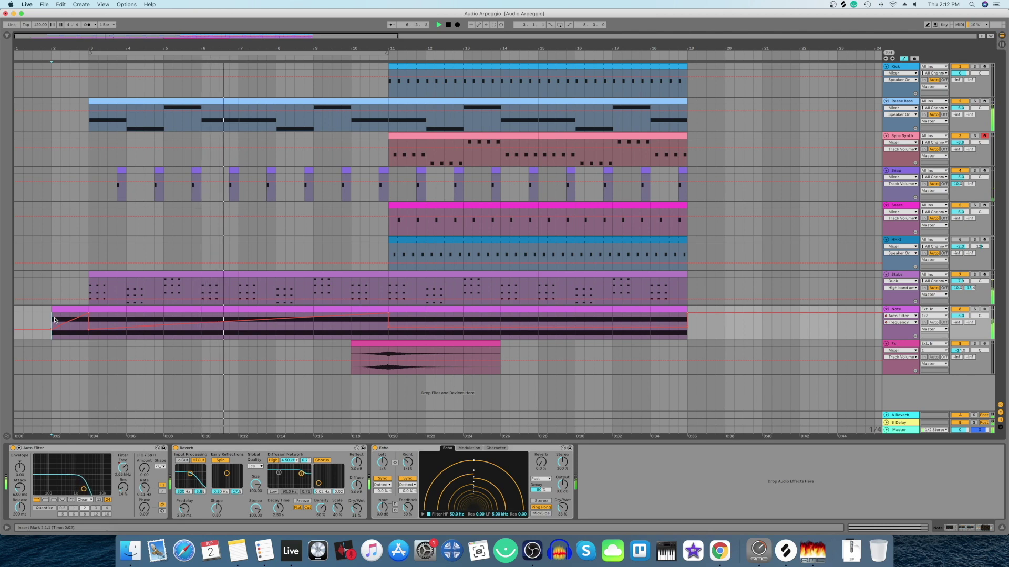
key("a")
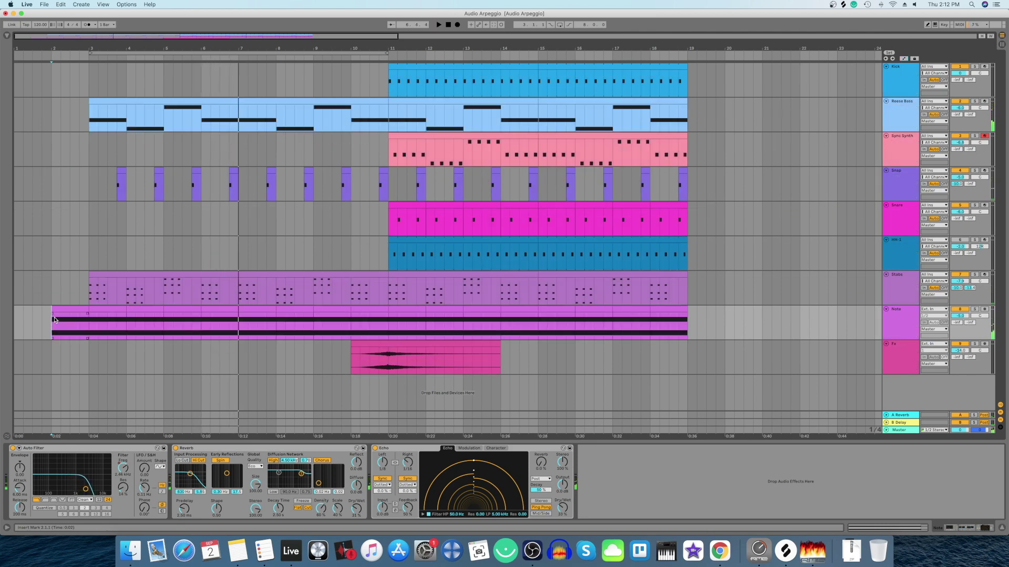